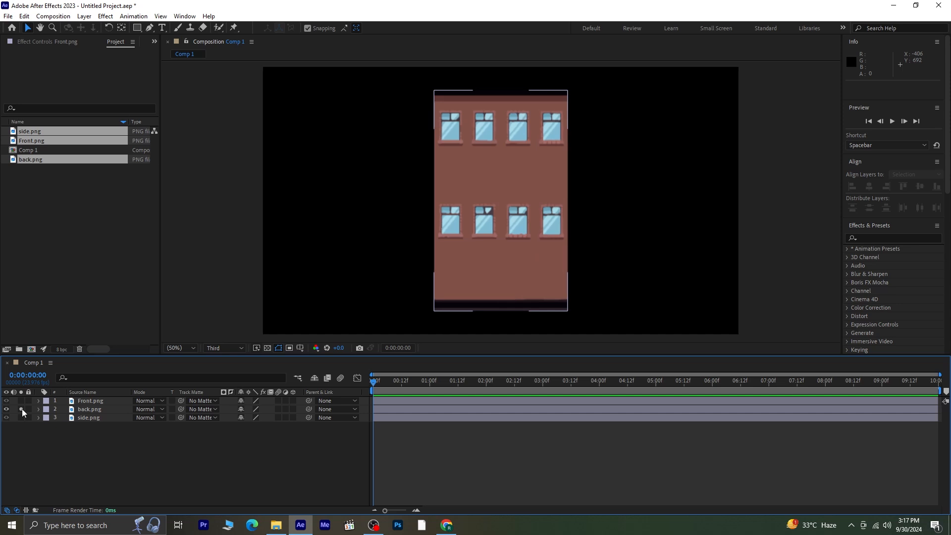
Step: Turn off solo for the back.png layer, duplicate the side.png layer and rename the copy "right"
{"action": "left_click", "coordinate": [21, 409]}
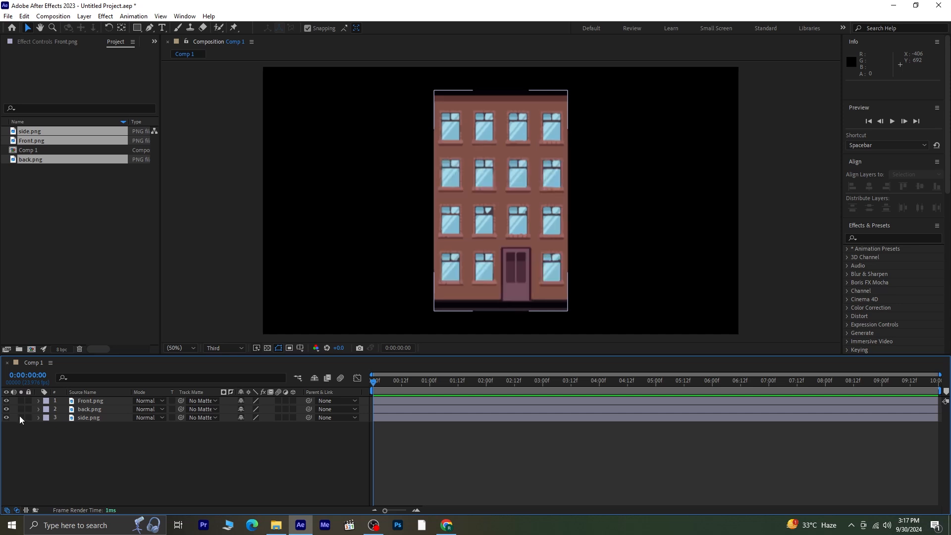
{"action": "left_click", "coordinate": [98, 419]}
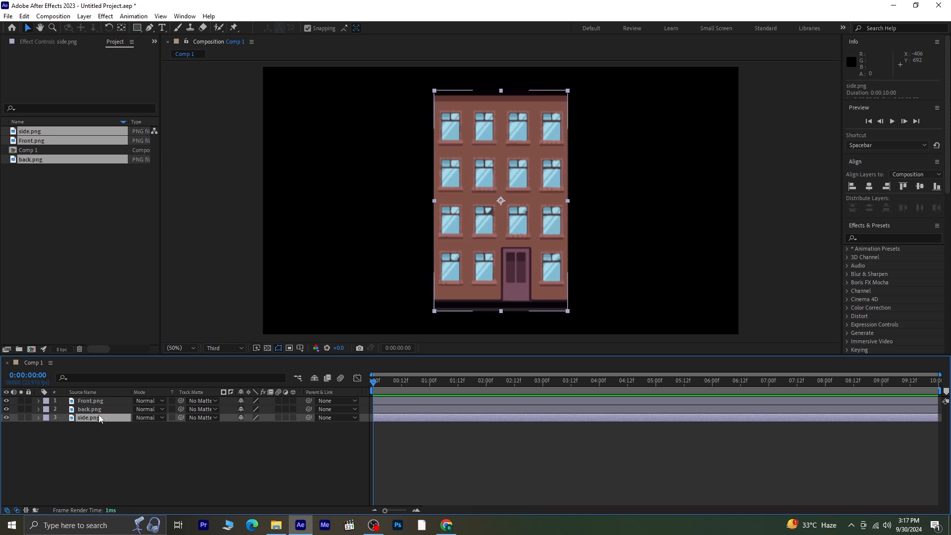
{"action": "key", "text": "ctrl+d"}
{"action": "right_click", "coordinate": [85, 421]}
{"action": "left_click", "coordinate": [119, 398]}
{"action": "type", "text": "ri"}
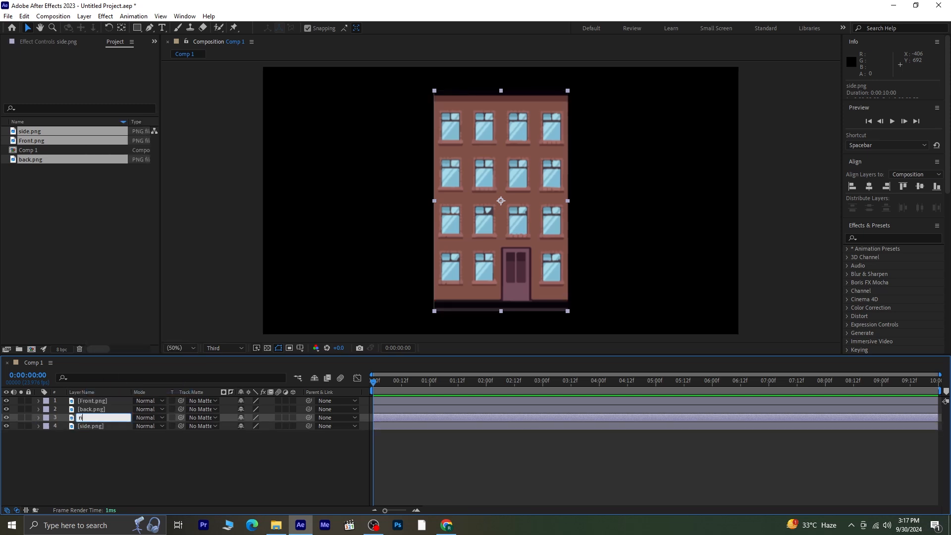
{"action": "key", "text": "Return"}
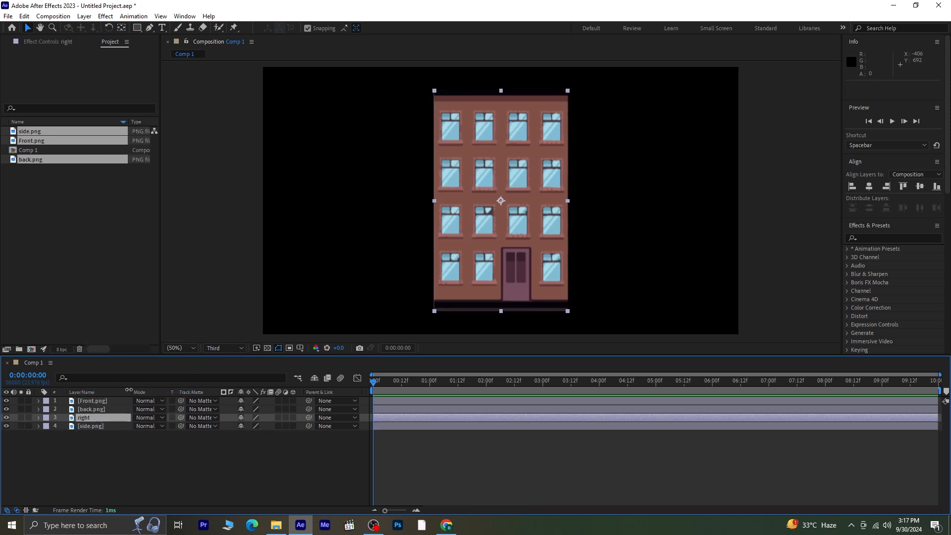
Step: Rename the remaining side.png layer "left"
{"action": "right_click", "coordinate": [92, 429]}
{"action": "left_click", "coordinate": [131, 394]}
{"action": "type", "text": "lef"}
{"action": "key", "text": "Return"}
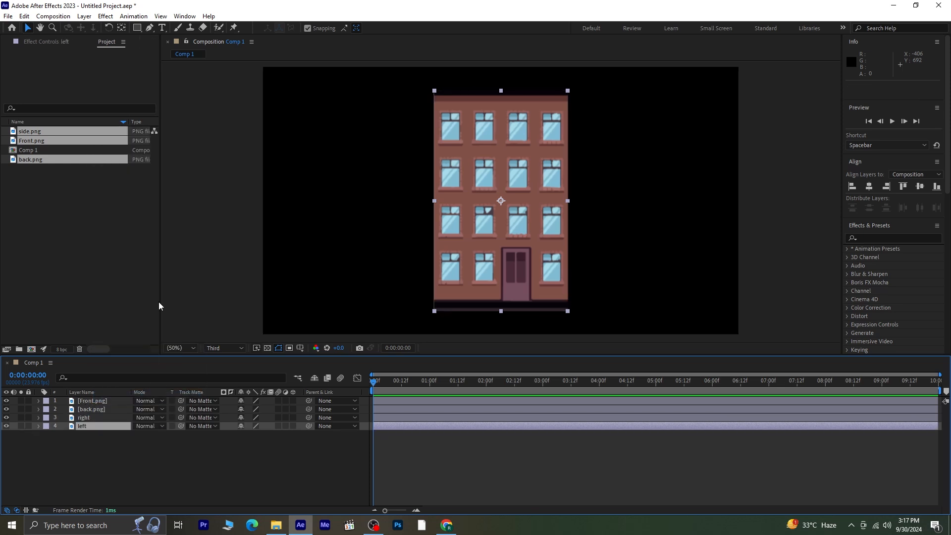
Step: Solo the "right" layer, move its anchor point to the middle of the wall's right edge, and turn solo off
{"action": "left_click", "coordinate": [21, 417]}
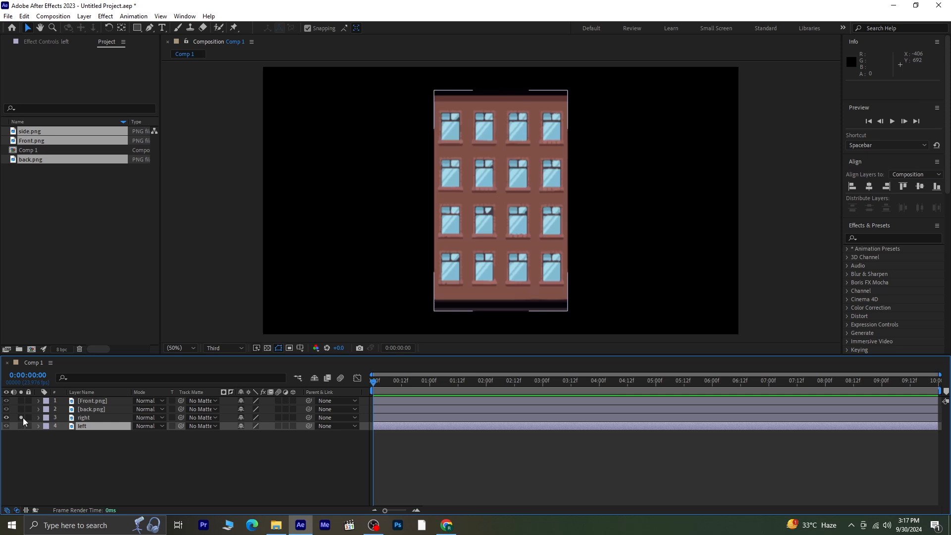
{"action": "left_click", "coordinate": [109, 417]}
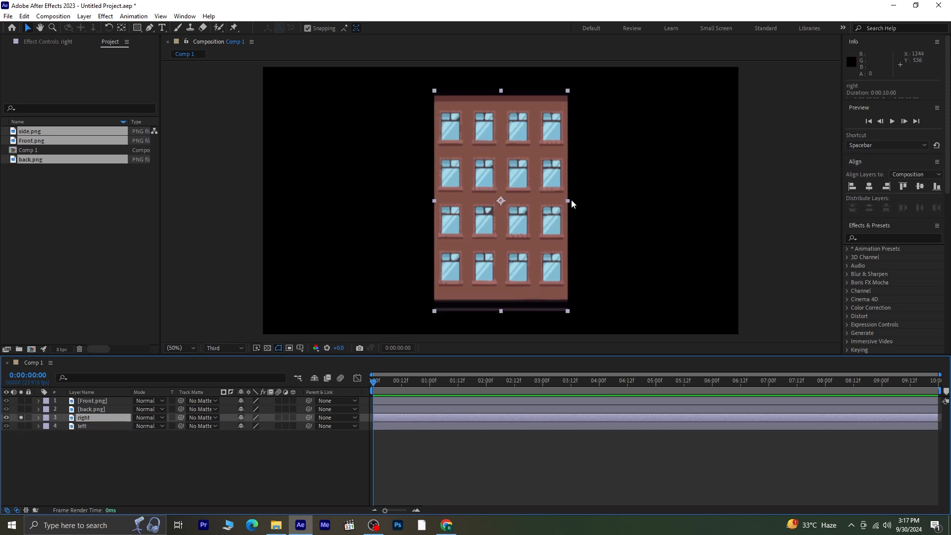
{"action": "key", "text": "y"}
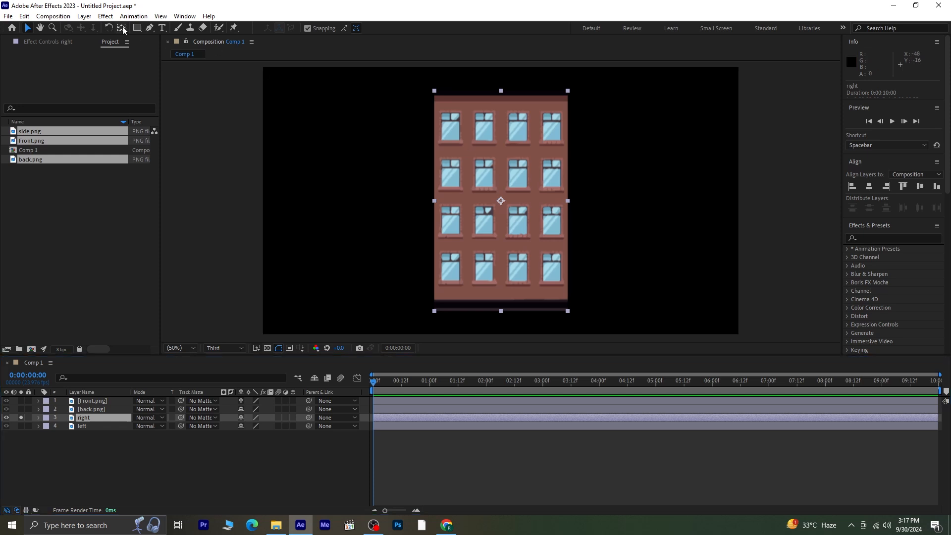
{"action": "left_click_drag", "start_coordinate": [504, 201], "coordinate": [569, 202]}
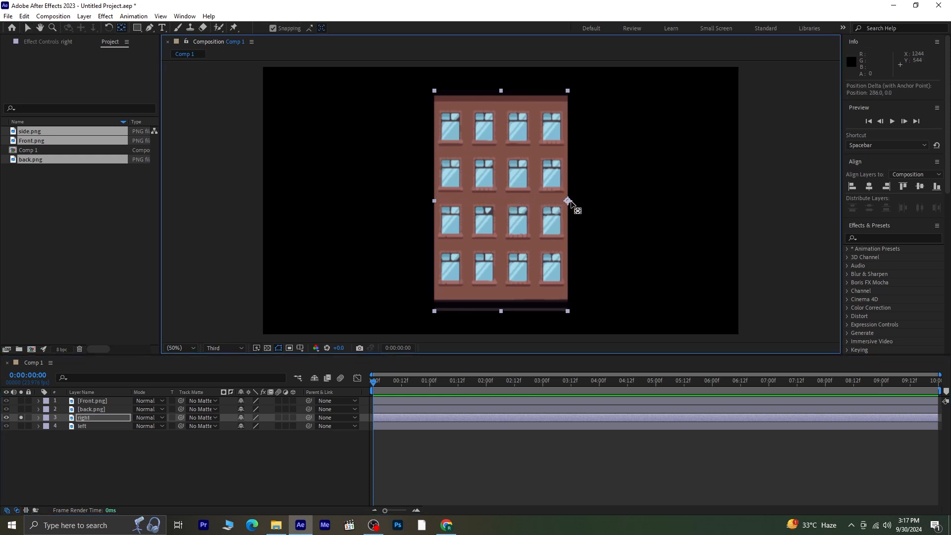
{"action": "left_click", "coordinate": [21, 418]}
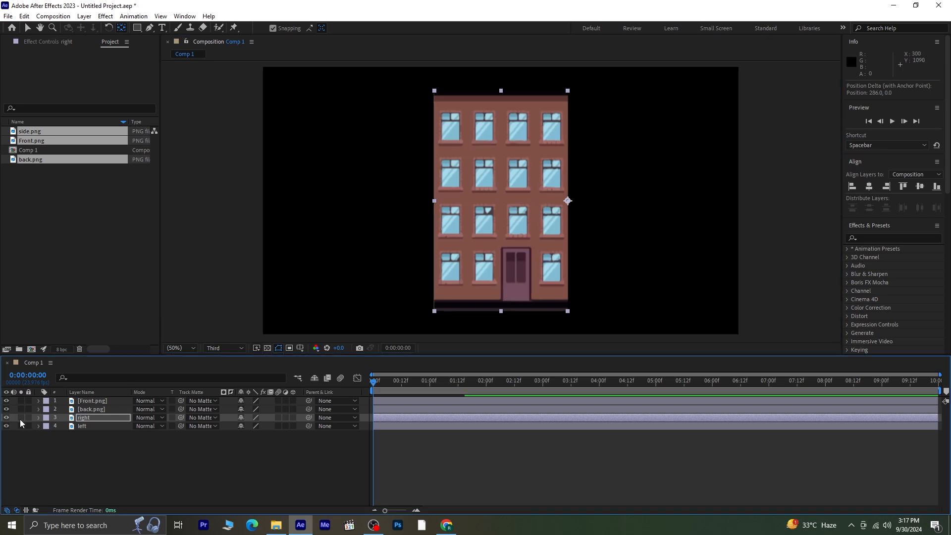
Step: Solo the "left" layer, move its anchor point to the middle of the wall's left edge, and turn solo off
{"action": "left_click", "coordinate": [21, 425]}
{"action": "left_click", "coordinate": [90, 425]}
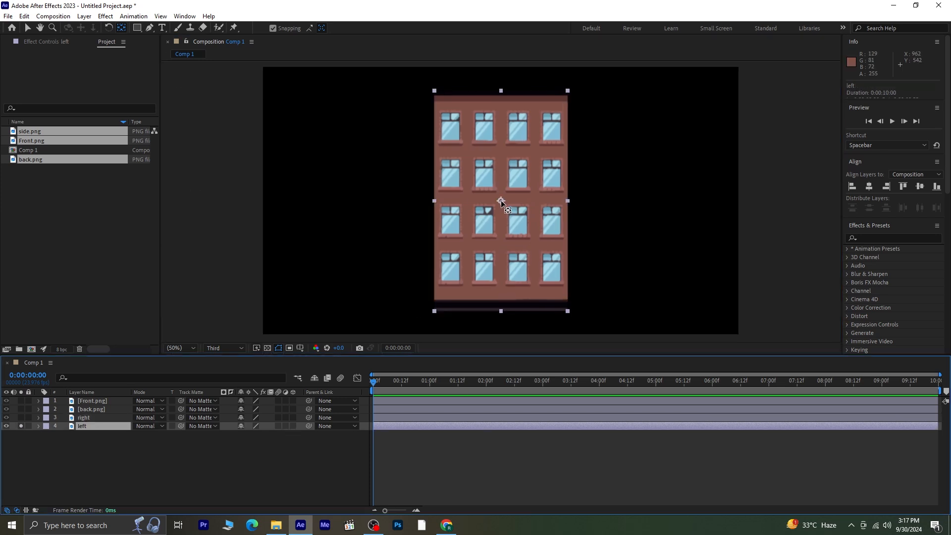
{"action": "left_click_drag", "start_coordinate": [500, 200], "coordinate": [429, 209]}
{"action": "left_click", "coordinate": [138, 444]}
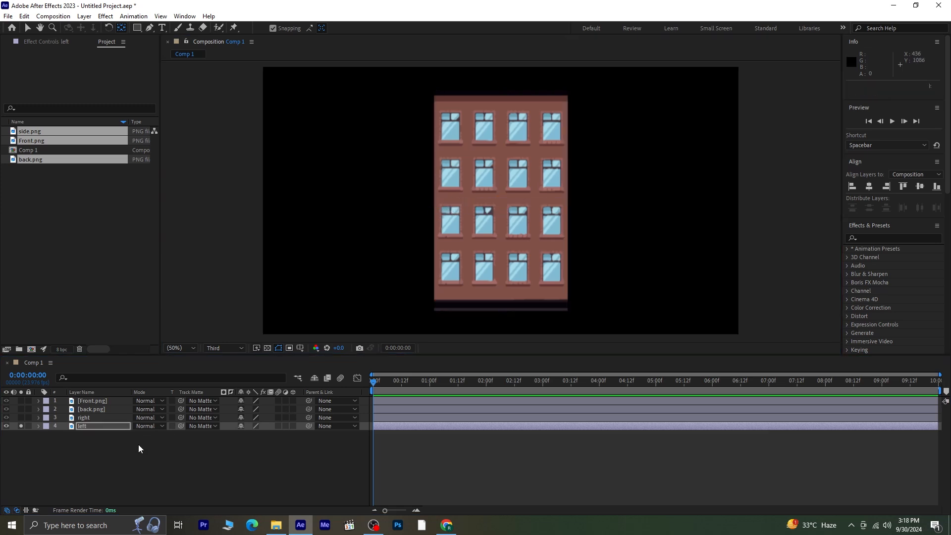
{"action": "left_click", "coordinate": [21, 426]}
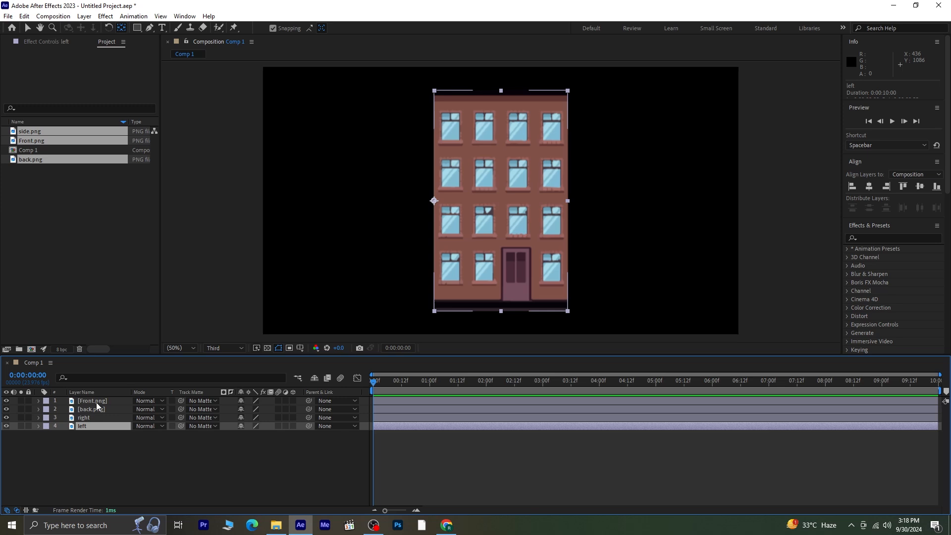
Step: Make all four wall layers 3D and show the composition in Custom View 1
{"action": "left_click_drag", "start_coordinate": [293, 400], "coordinate": [293, 426]}
{"action": "left_click", "coordinate": [770, 348]}
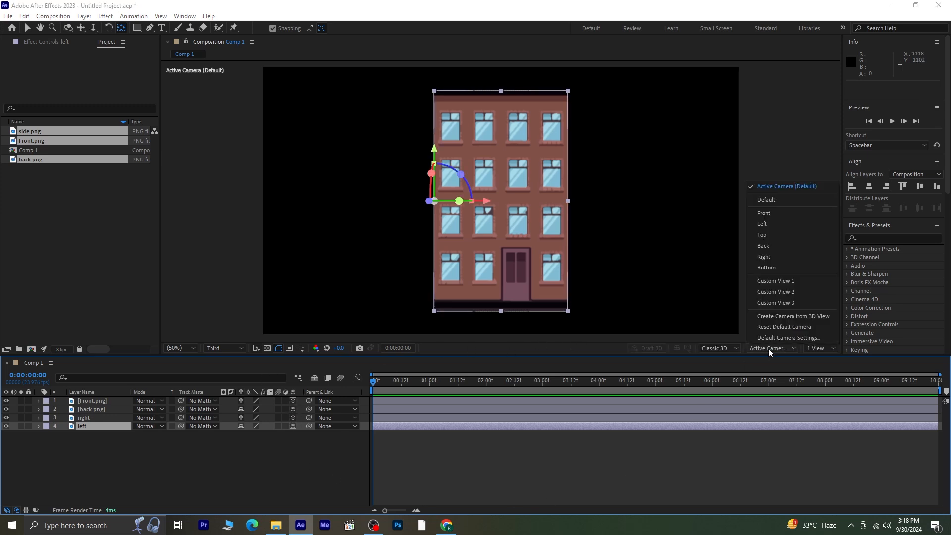
{"action": "left_click", "coordinate": [783, 287]}
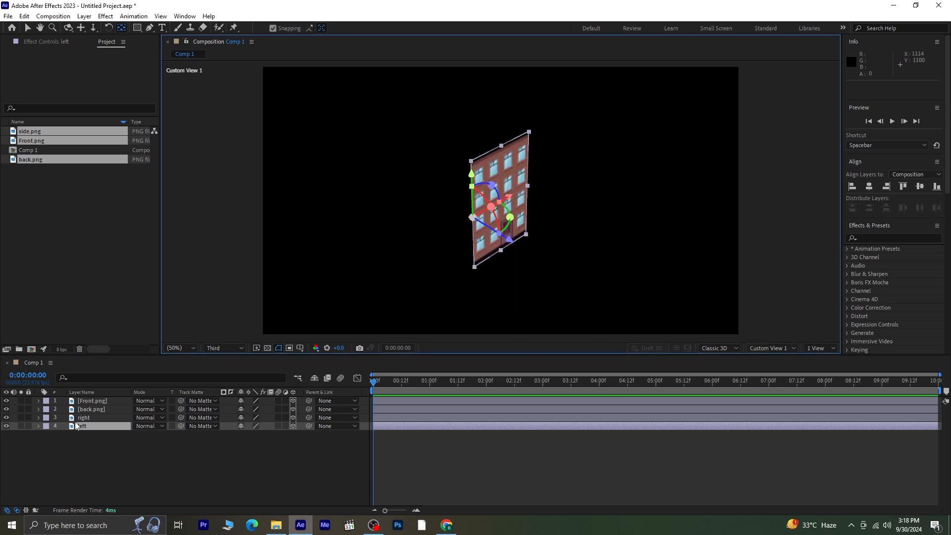
Step: Set the "right" layer's Y Rotation to 90°
{"action": "left_click", "coordinate": [98, 401]}
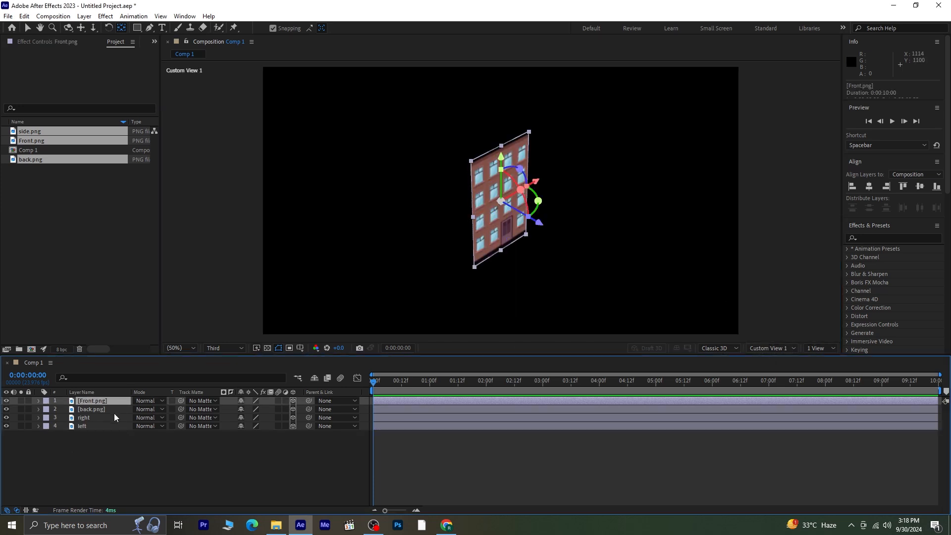
{"action": "left_click", "coordinate": [104, 420]}
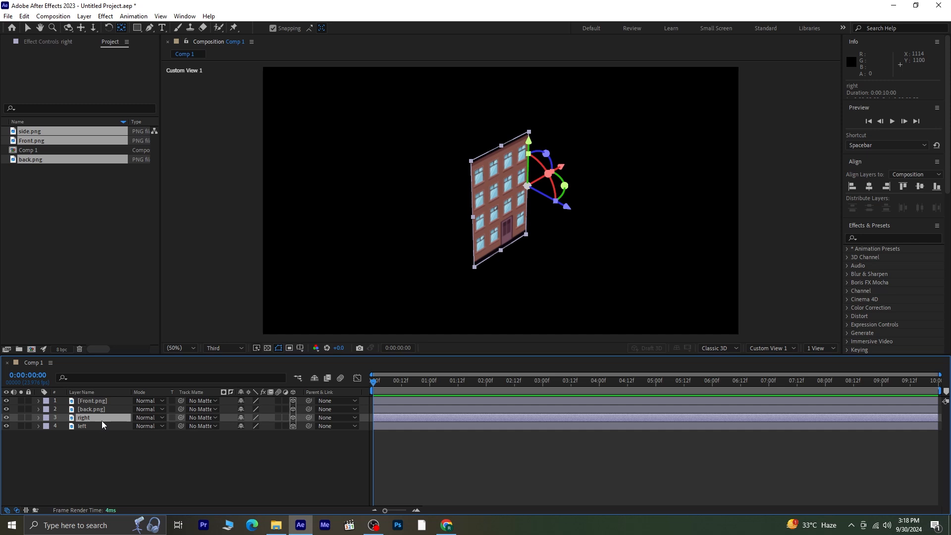
{"action": "key", "text": "r"}
{"action": "left_click", "coordinate": [255, 441]}
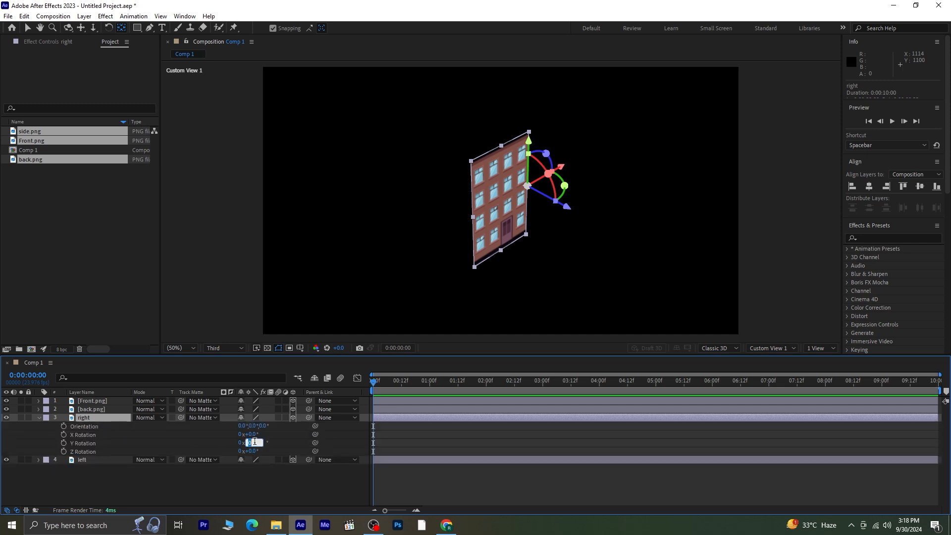
{"action": "key", "text": "Return"}
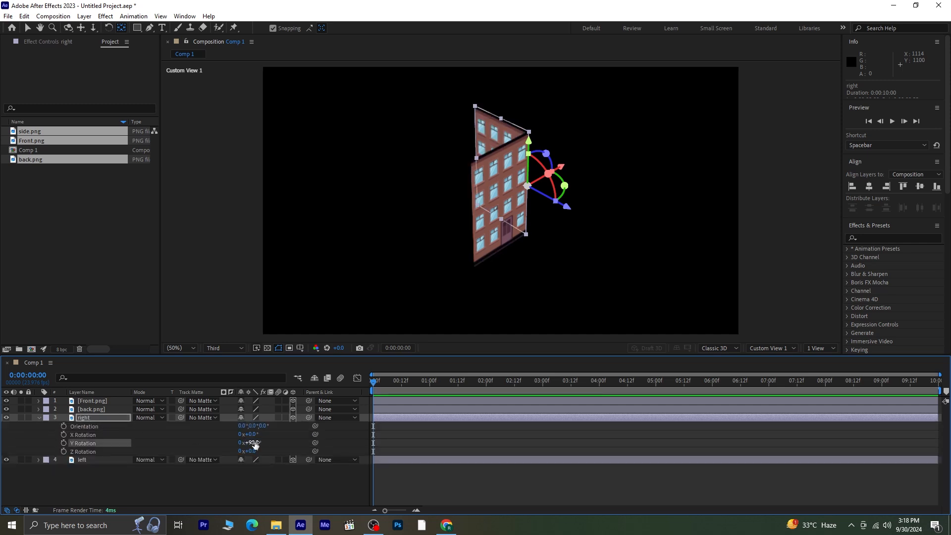
{"action": "left_click", "coordinate": [38, 418]}
Step: Set the "left" layer's Y Rotation to -90°
{"action": "left_click", "coordinate": [74, 426]}
{"action": "key", "text": "r"}
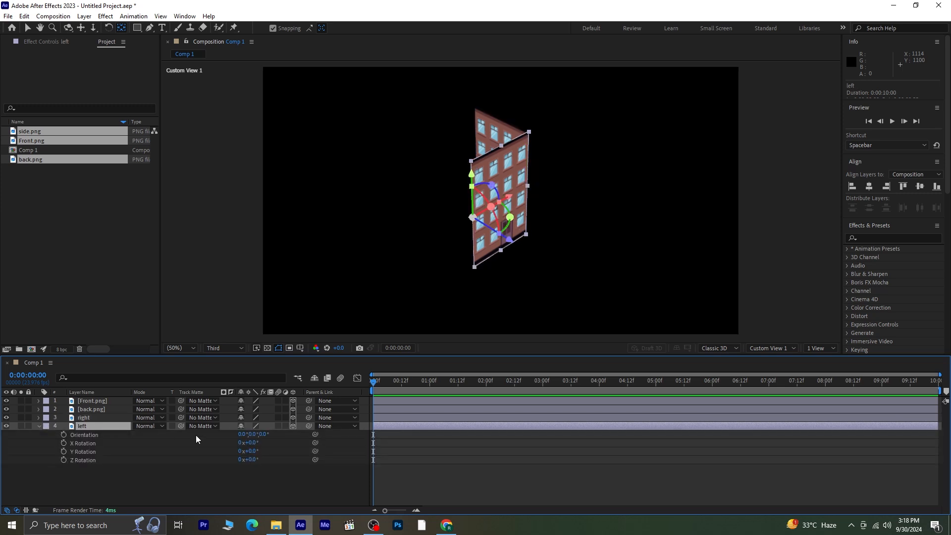
{"action": "left_click", "coordinate": [250, 451]}
{"action": "type", "text": "-90"}
{"action": "key", "text": "Return"}
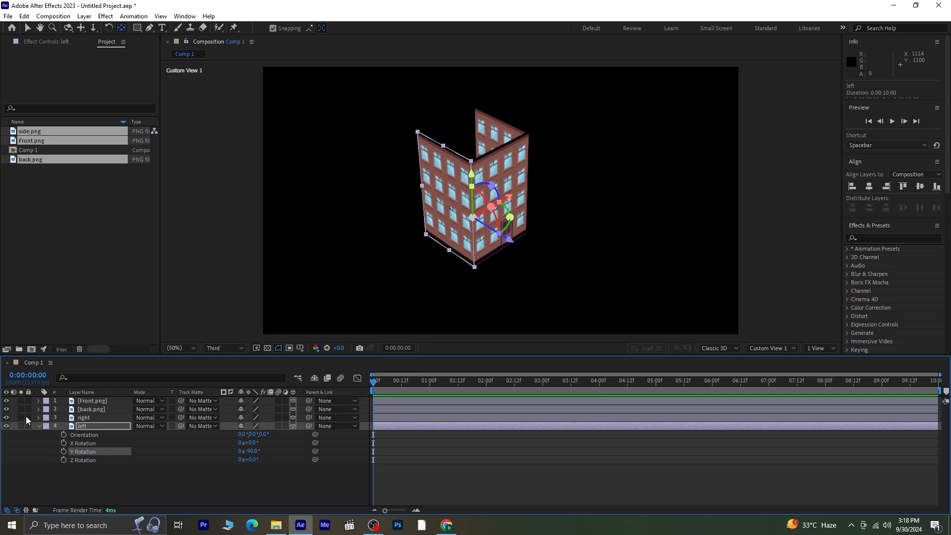
{"action": "left_click", "coordinate": [40, 426]}
Step: Push the back.png layer back to a Z position of 537 to close the rear of the building
{"action": "left_click", "coordinate": [87, 408]}
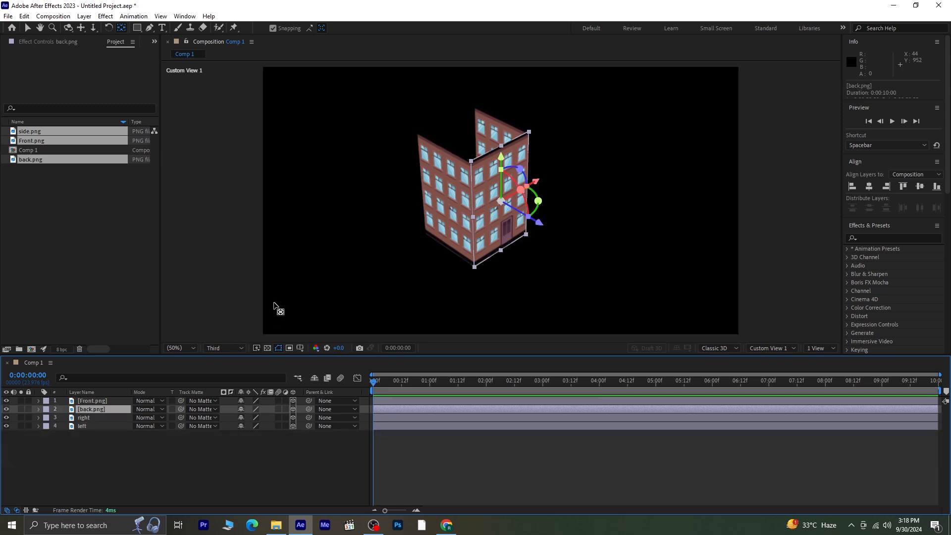
{"action": "key", "text": "p"}
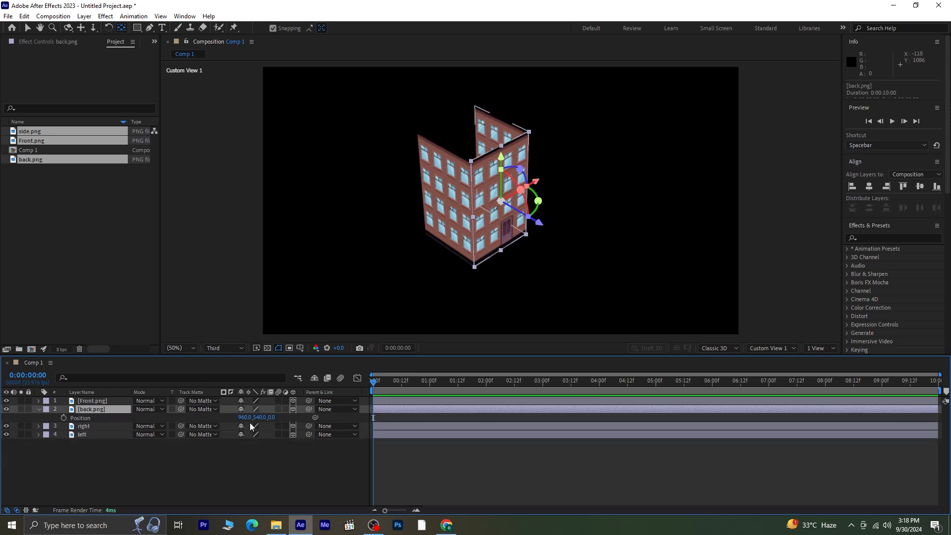
{"action": "left_click_drag", "start_coordinate": [271, 417], "coordinate": [543, 424]}
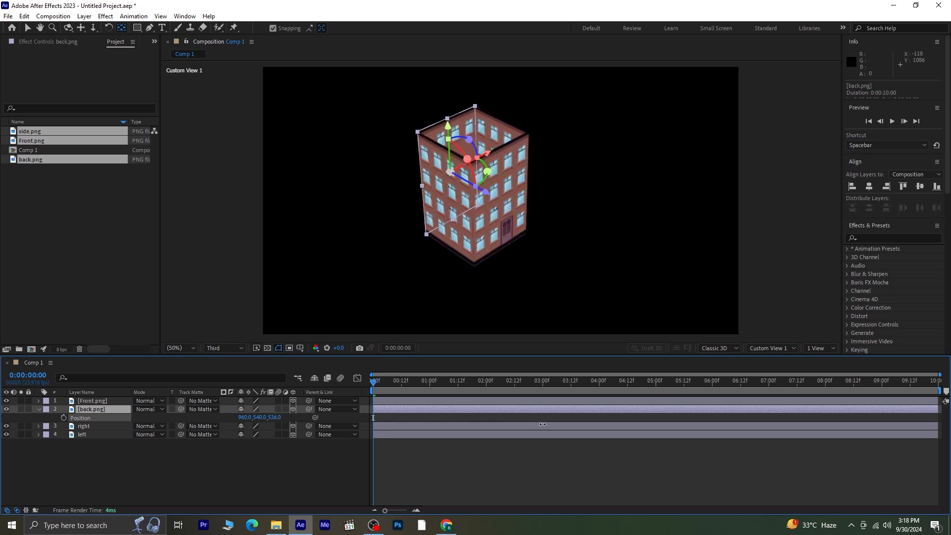
{"action": "left_click", "coordinate": [272, 479]}
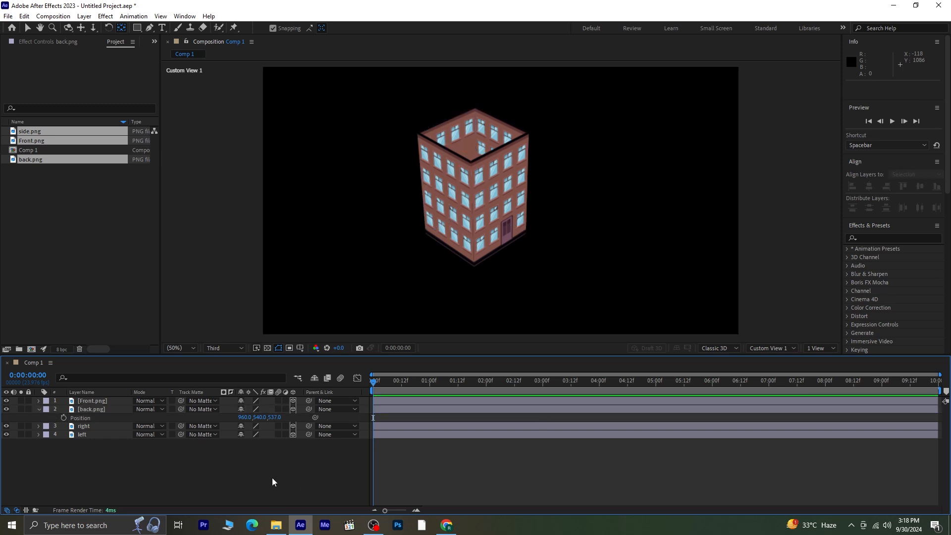
Step: Examine the building's wall corners at 100% magnification and Full resolution, then restore 50% and Third resolution
{"action": "key", "text": "period"}
{"action": "left_click_drag", "start_coordinate": [423, 107], "coordinate": [376, 260]}
{"action": "key", "text": "v"}
{"action": "left_click", "coordinate": [216, 348]}
{"action": "left_click", "coordinate": [222, 372]}
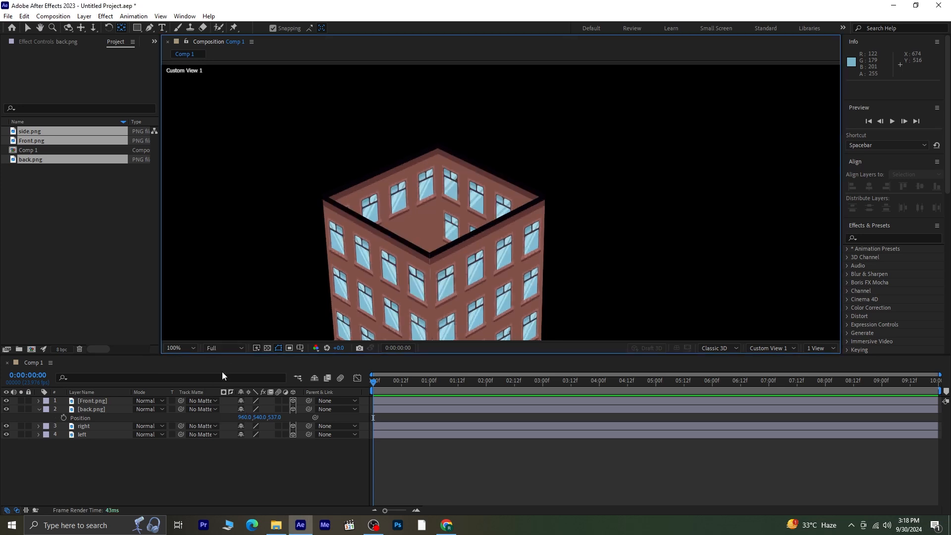
{"action": "left_click", "coordinate": [229, 349]}
{"action": "left_click", "coordinate": [230, 391]}
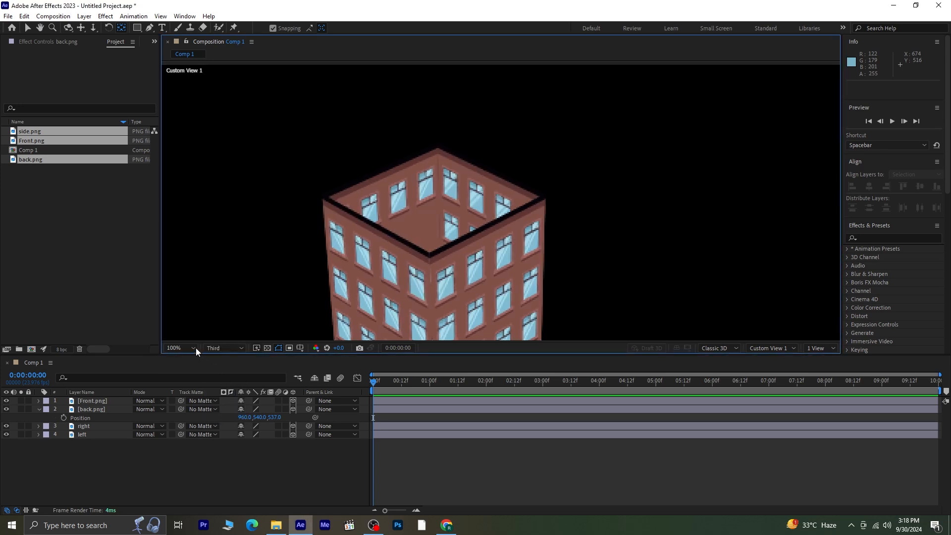
{"action": "left_click", "coordinate": [190, 347]}
{"action": "left_click", "coordinate": [194, 172]}
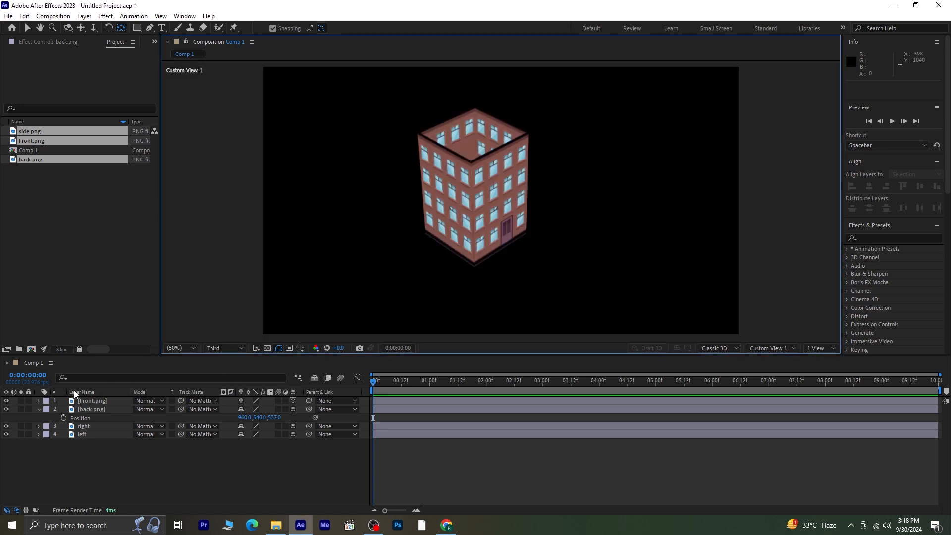
{"action": "left_click", "coordinate": [39, 410]}
{"action": "left_click", "coordinate": [99, 439]}
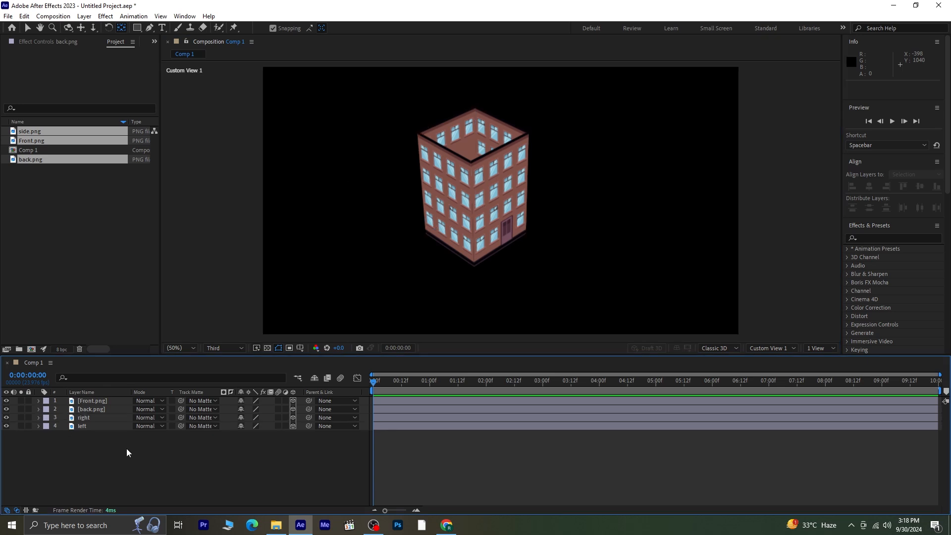
Step: Return the composition to the Active Camera (Default) view at 25% magnification
{"action": "left_click", "coordinate": [761, 347]}
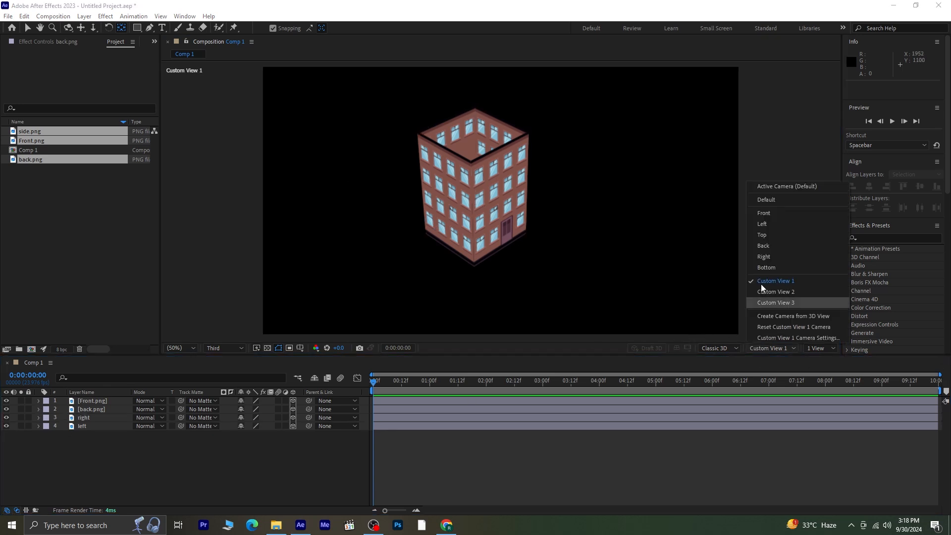
{"action": "left_click", "coordinate": [776, 187]}
{"action": "left_click", "coordinate": [99, 468]}
{"action": "key", "text": "comma"}
Step: Import the 696 ground texture from the Building folder and add it to Comp 1 beneath the "left" layer
{"action": "right_click", "coordinate": [63, 209]}
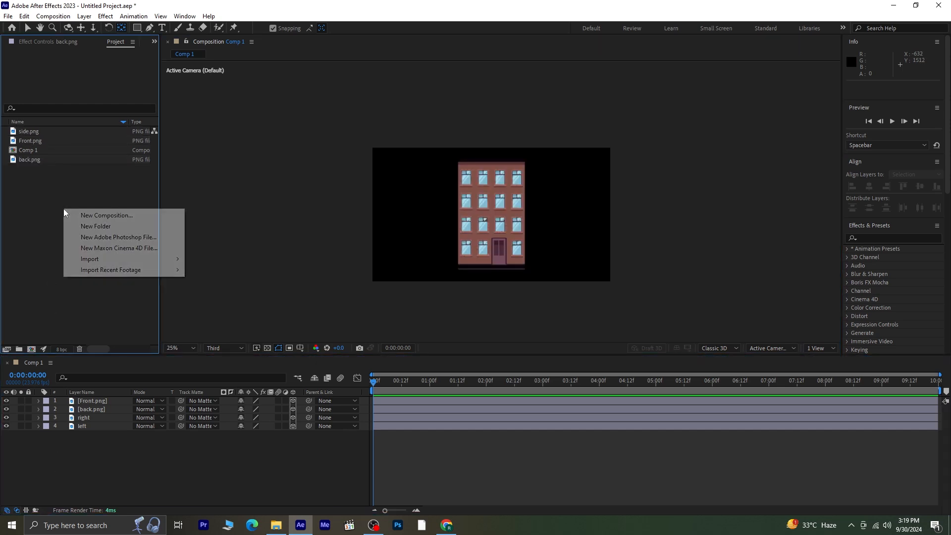
{"action": "mouse_move", "coordinate": [135, 259]}
{"action": "left_click", "coordinate": [203, 258]}
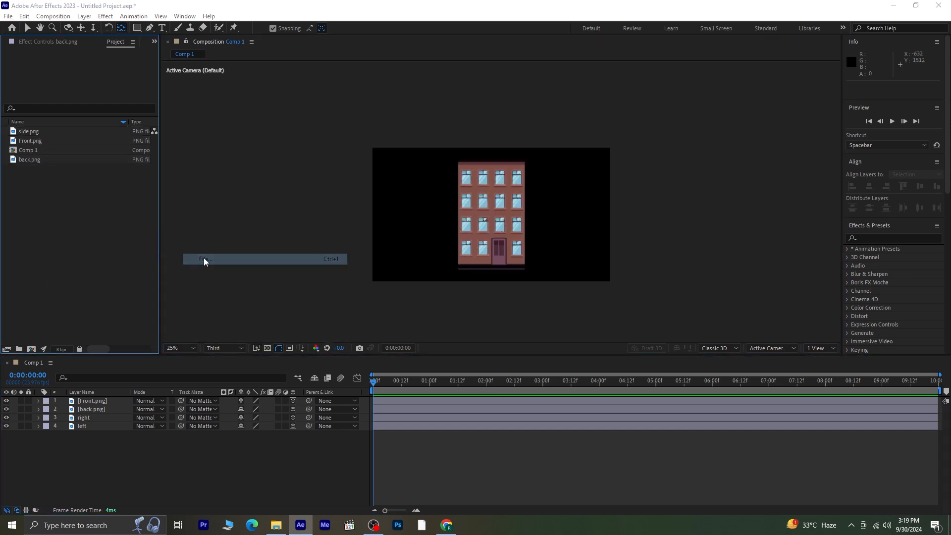
{"action": "left_click", "coordinate": [146, 102]}
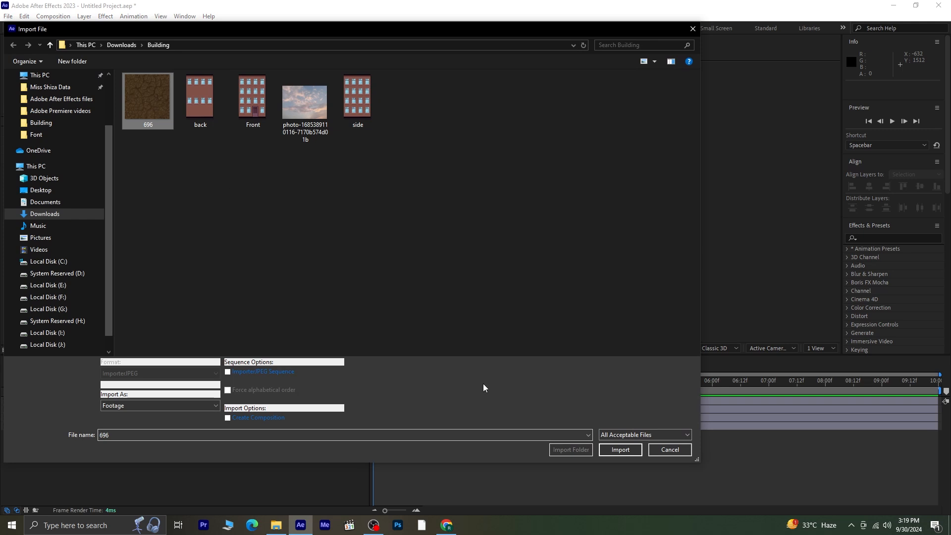
{"action": "left_click", "coordinate": [620, 450]}
{"action": "left_click_drag", "start_coordinate": [93, 170], "coordinate": [119, 445]}
Step: Make the 696.jpg layer 3D and set its X Rotation to 90°
{"action": "left_click", "coordinate": [293, 434]}
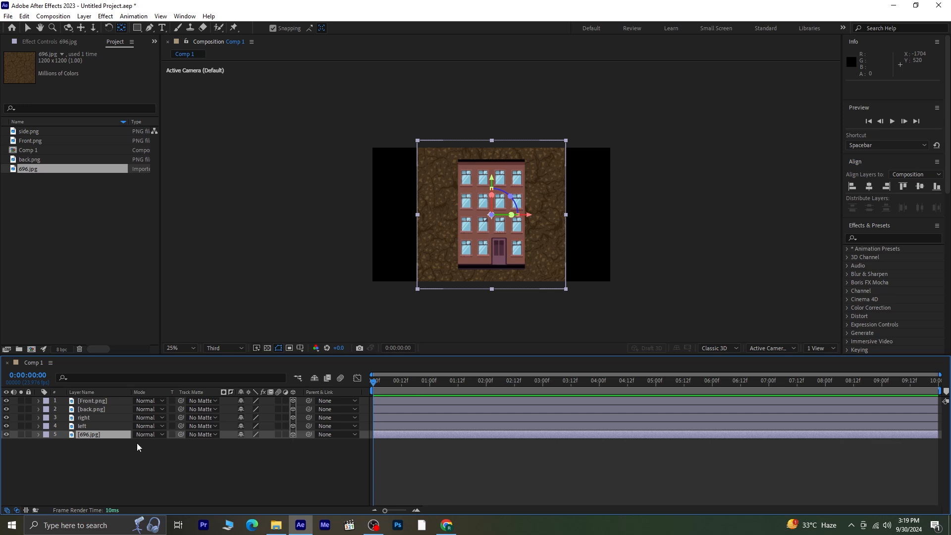
{"action": "key", "text": "r"}
{"action": "left_click", "coordinate": [251, 451]}
{"action": "type", "text": "90"}
{"action": "key", "text": "Return"}
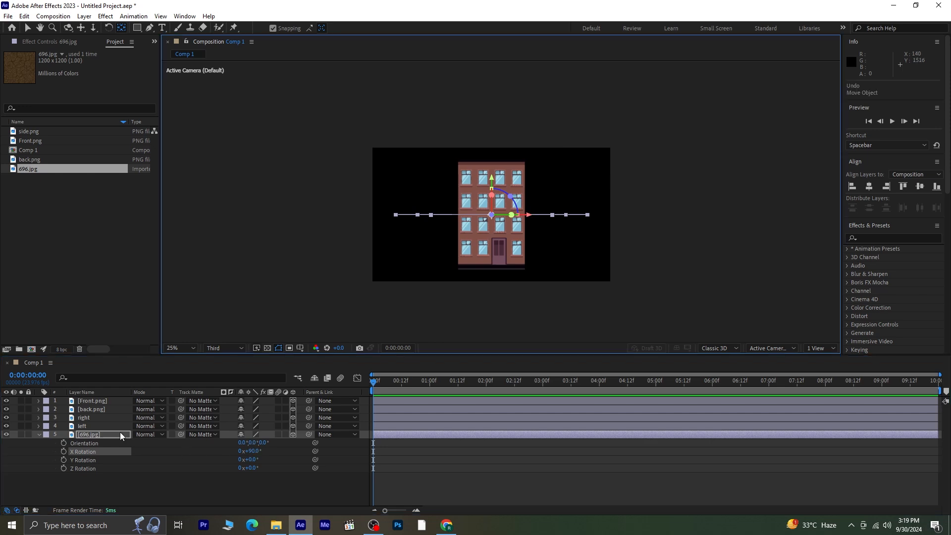
Step: Move the 696.jpg ground layer to about 960, 947, -330 so it lies at the base of the building
{"action": "key", "text": "p"}
{"action": "mouse_move", "coordinate": [271, 442]}
{"action": "left_mouse_down"}
{"action": "mouse_move", "coordinate": [314, 442]}
{"action": "mouse_move", "coordinate": [210, 440]}
{"action": "mouse_move", "coordinate": [315, 440]}
{"action": "mouse_move", "coordinate": [412, 420]}
{"action": "mouse_move", "coordinate": [262, 426]}
{"action": "left_mouse_up"}
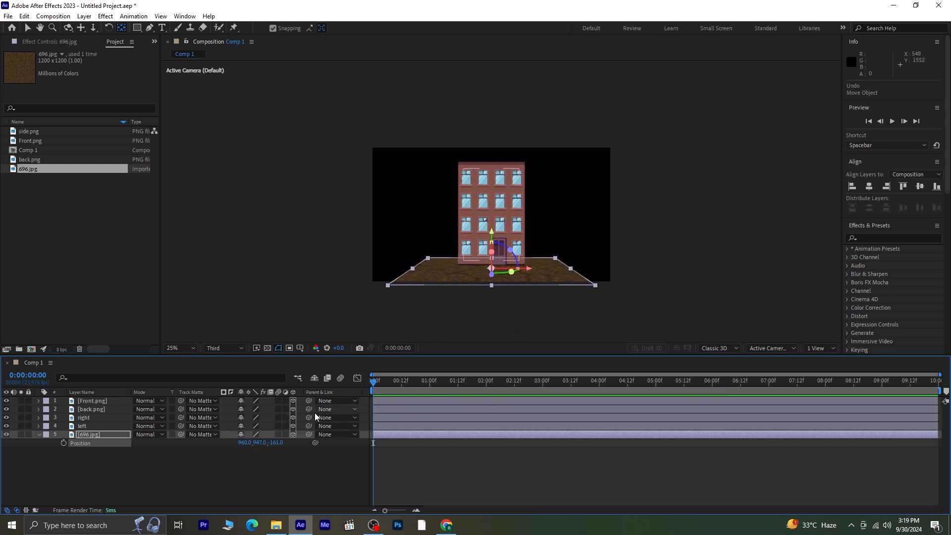
{"action": "left_click_drag", "start_coordinate": [280, 442], "coordinate": [190, 443]}
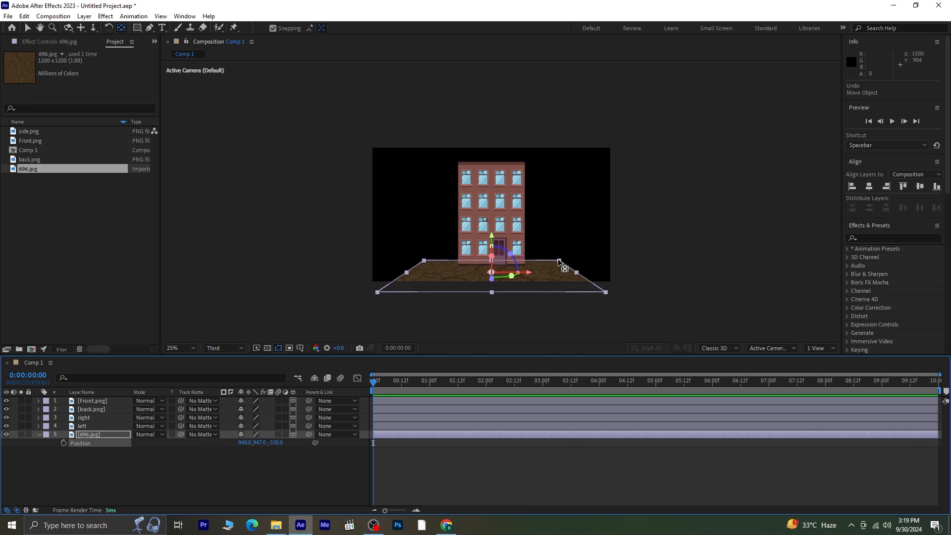
Step: Scale the 696.jpg layer to about 252.6% and move it to about 960, 722.7, -556
{"action": "key", "text": "v"}
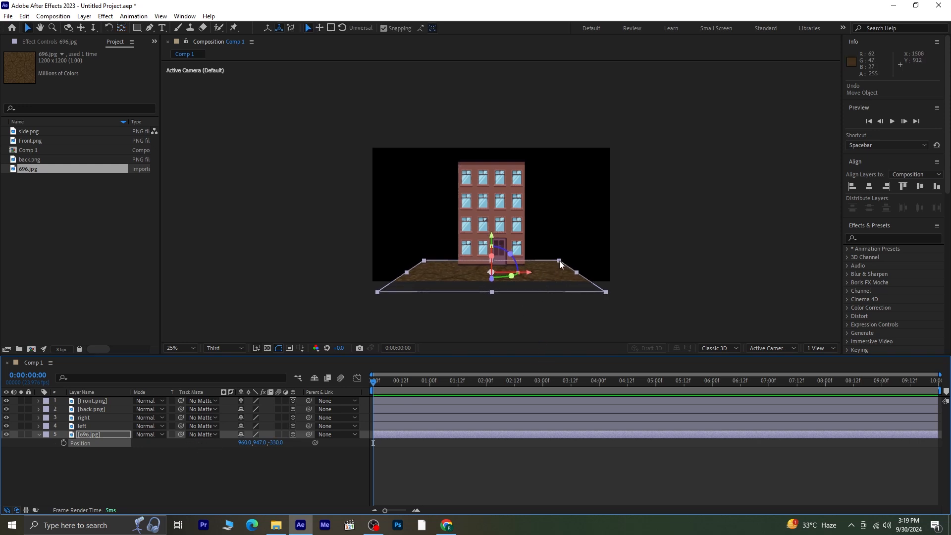
{"action": "left_click_drag", "start_coordinate": [560, 264], "coordinate": [664, 274]}
{"action": "left_click_drag", "start_coordinate": [493, 241], "coordinate": [493, 204]}
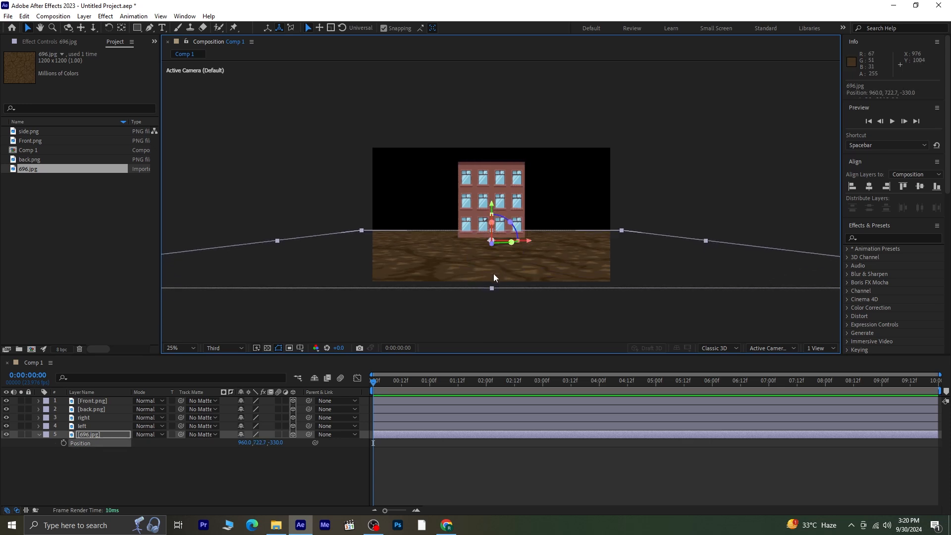
{"action": "left_click_drag", "start_coordinate": [275, 446], "coordinate": [150, 429]}
{"action": "left_click", "coordinate": [114, 471]}
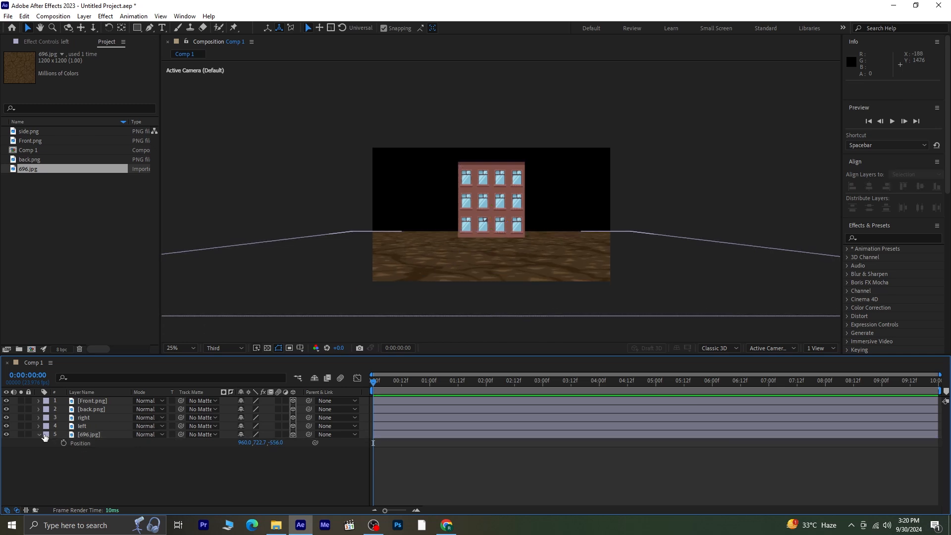
Step: Rename the 696.jpg layer as "ground"
{"action": "left_click", "coordinate": [40, 435]}
{"action": "right_click", "coordinate": [90, 435]}
{"action": "left_click", "coordinate": [118, 406]}
{"action": "type", "text": "grou"}
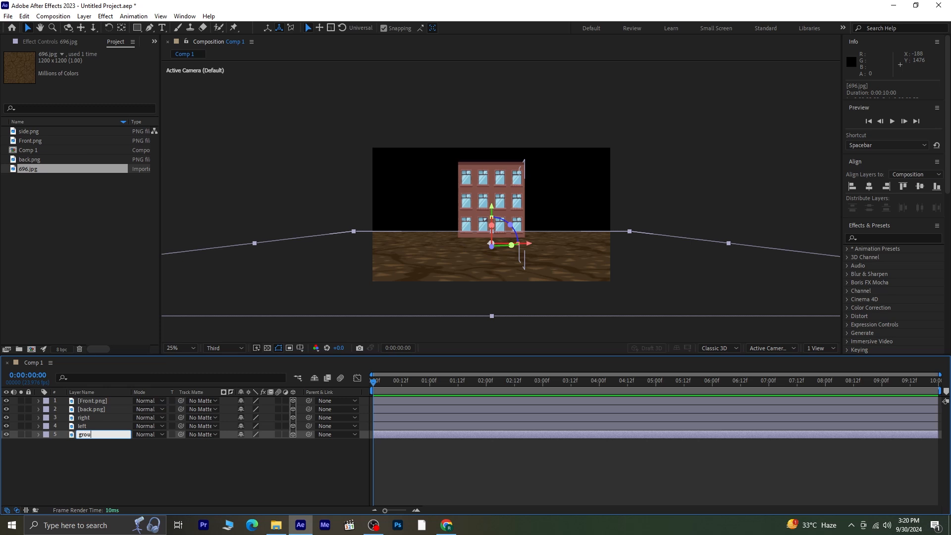
{"action": "key", "text": "Return"}
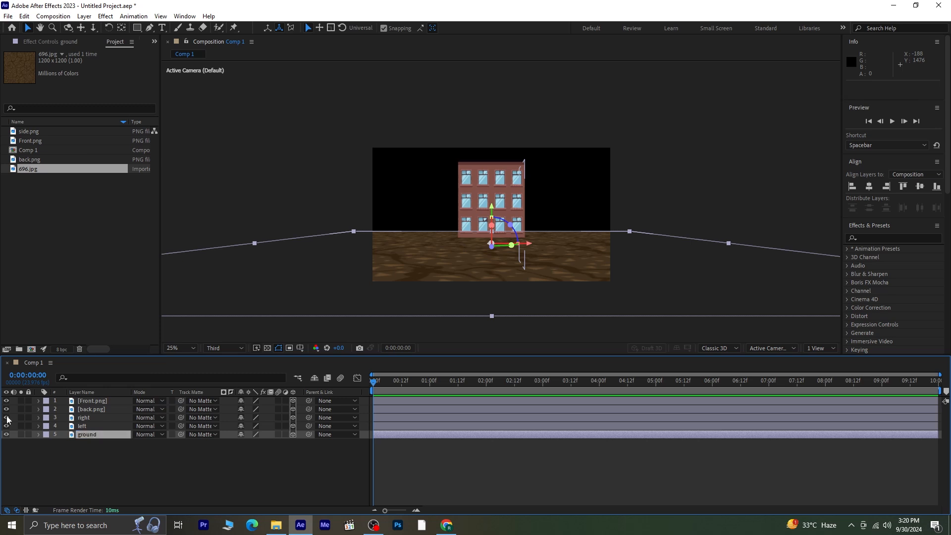
Step: Pre-compose the Front, back, right and left wall layers, moving all attributes into the new composition
{"action": "left_click", "coordinate": [85, 427]}
{"action": "left_click", "coordinate": [94, 401], "text": "shift"}
{"action": "right_click", "coordinate": [95, 400]}
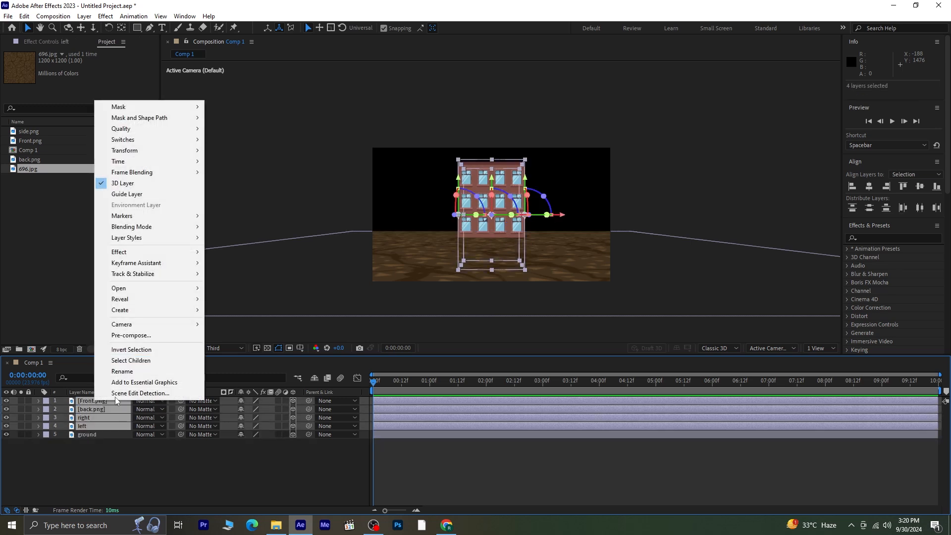
{"action": "left_click", "coordinate": [131, 336]}
{"action": "left_click", "coordinate": [498, 326]}
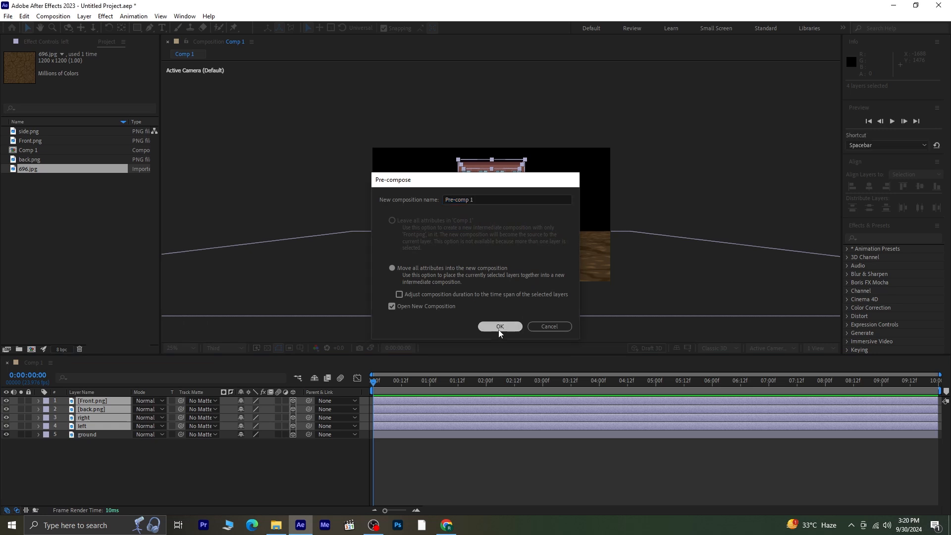
Step: Return to Comp 1 and enable Collapse Transformations and 3D for the Pre-comp 1 layer
{"action": "left_click", "coordinate": [33, 362]}
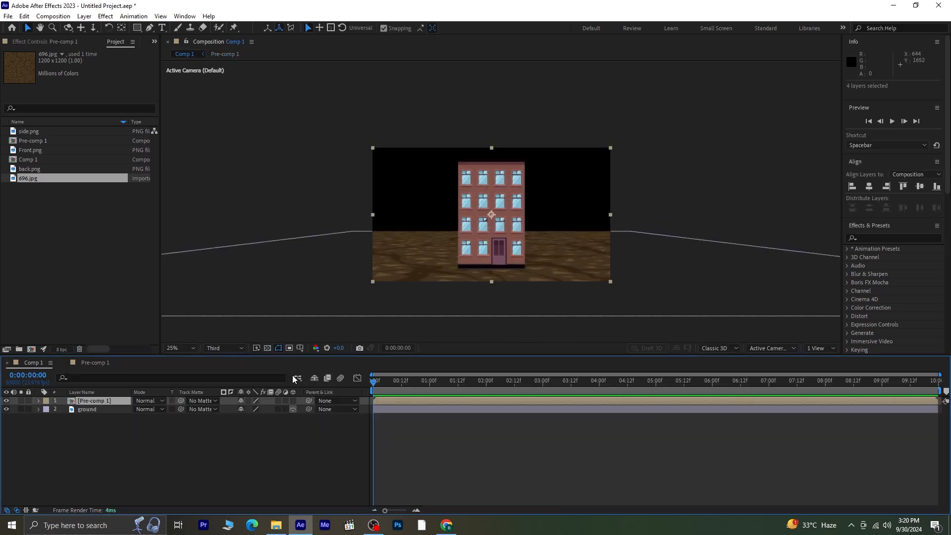
{"action": "left_click", "coordinate": [248, 401]}
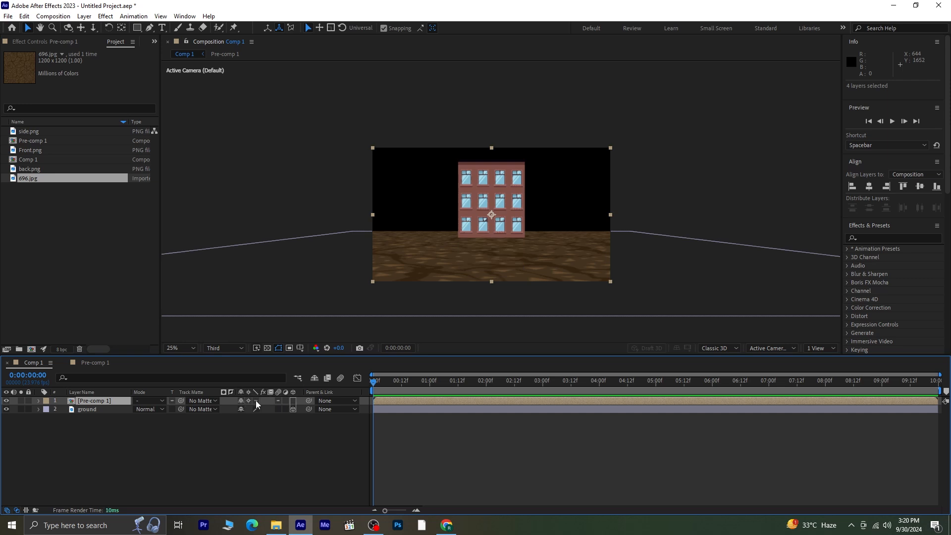
{"action": "left_click", "coordinate": [293, 401]}
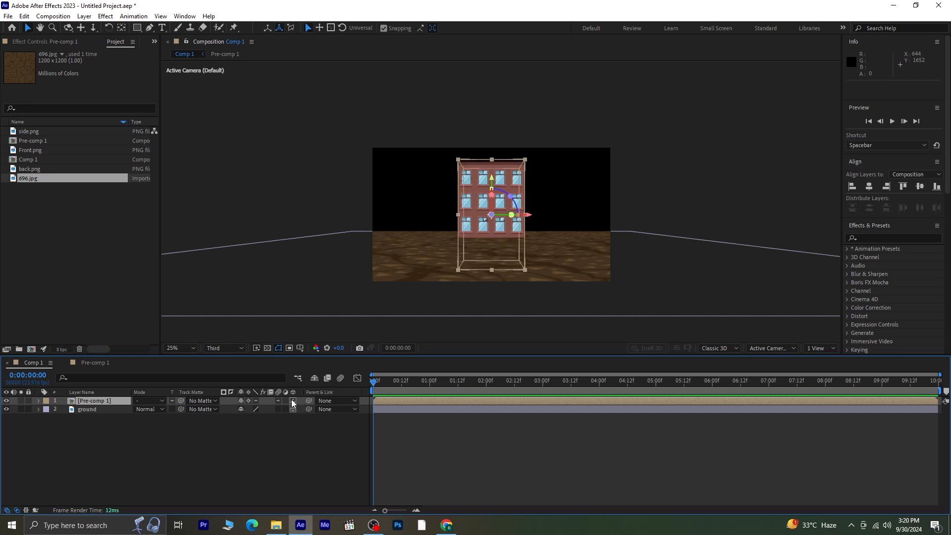
Step: Set the ground layer's X Rotation to 108°
{"action": "left_click", "coordinate": [39, 412]}
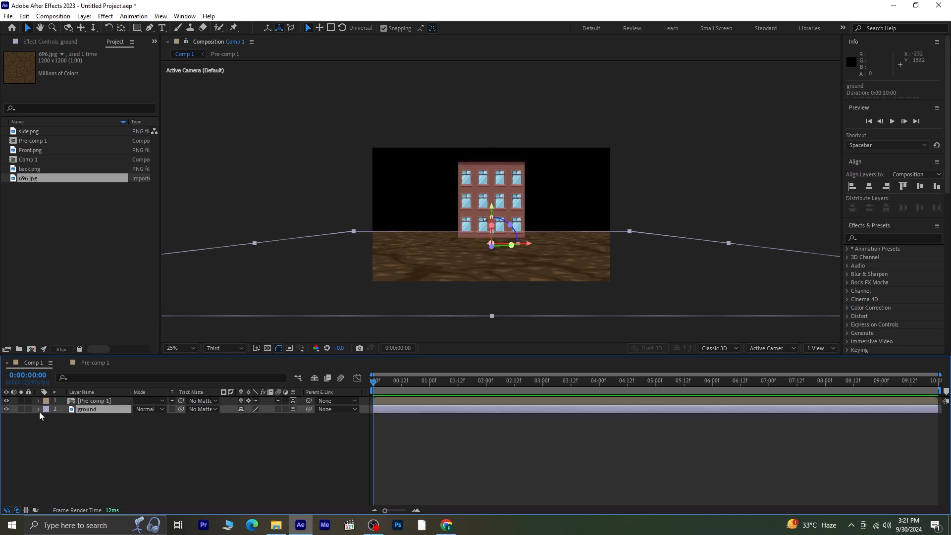
{"action": "left_click", "coordinate": [38, 409]}
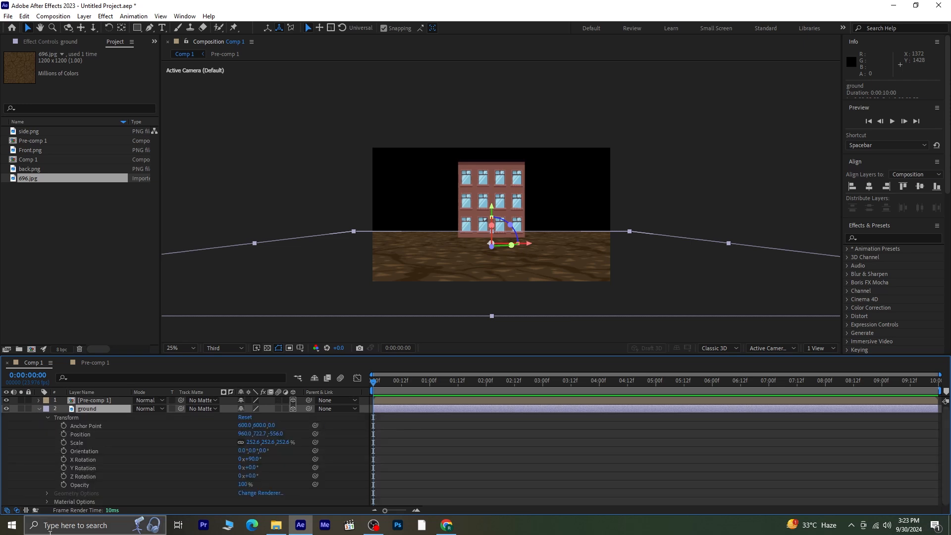
{"action": "left_click_drag", "start_coordinate": [253, 458], "coordinate": [260, 458]}
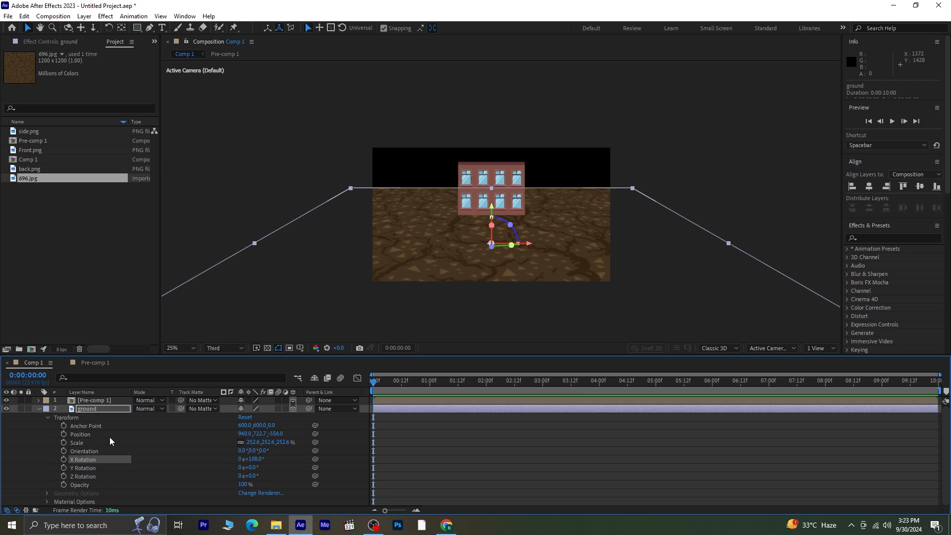
Step: Move the ground layer to about 960, 824.7, 472 and scale it to about 368%
{"action": "left_click_drag", "start_coordinate": [255, 434], "coordinate": [329, 416]}
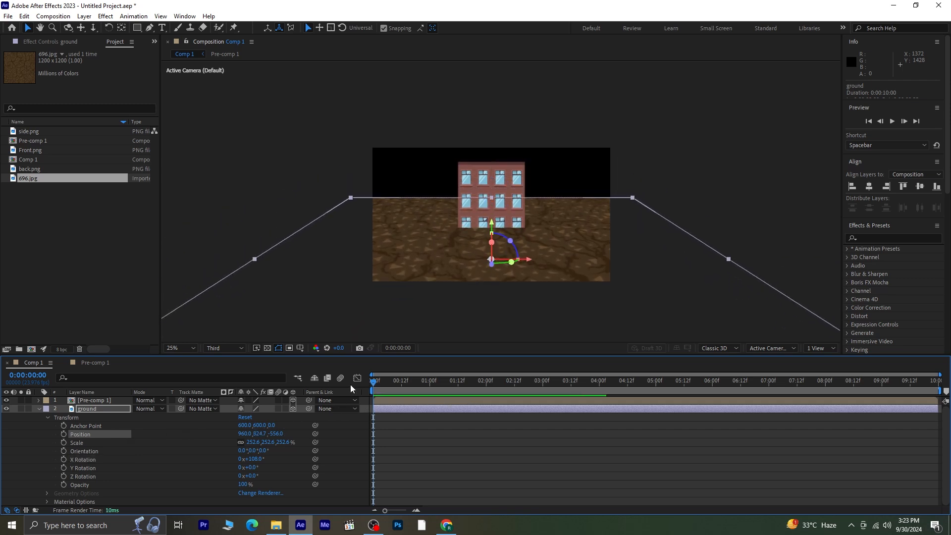
{"action": "left_click_drag", "start_coordinate": [274, 434], "coordinate": [720, 372]}
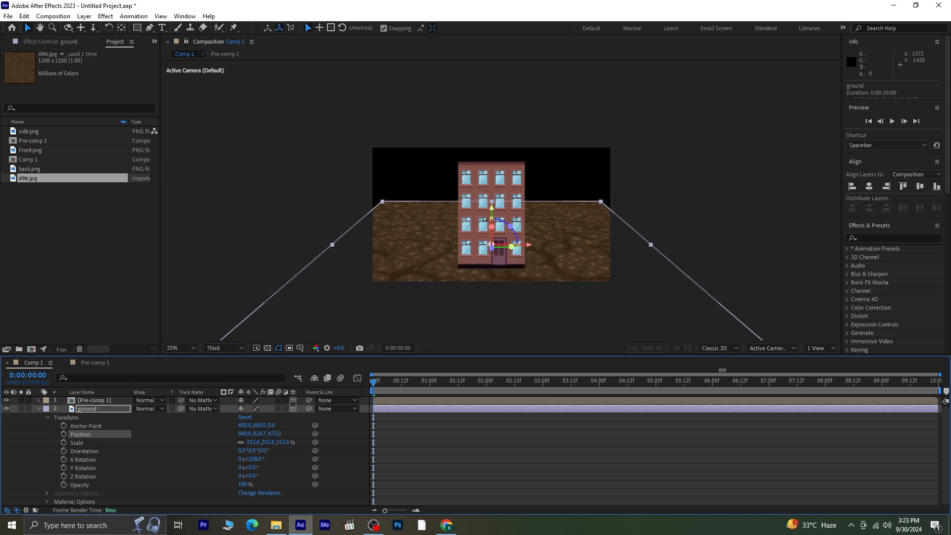
{"action": "left_click_drag", "start_coordinate": [601, 203], "coordinate": [649, 200]}
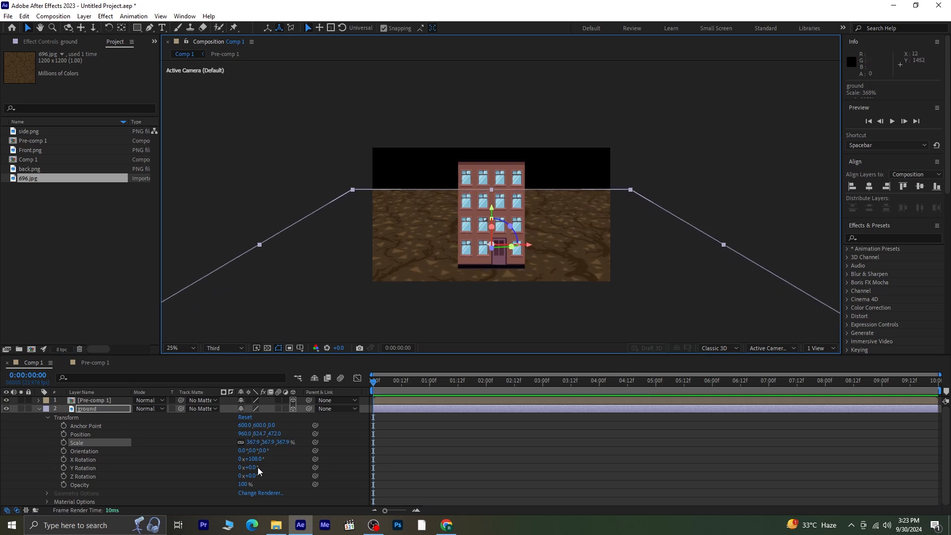
Step: Set the ground layer's X Rotation to 99° and lower it to a Y position of about 937.7
{"action": "left_click_drag", "start_coordinate": [255, 458], "coordinate": [251, 459]}
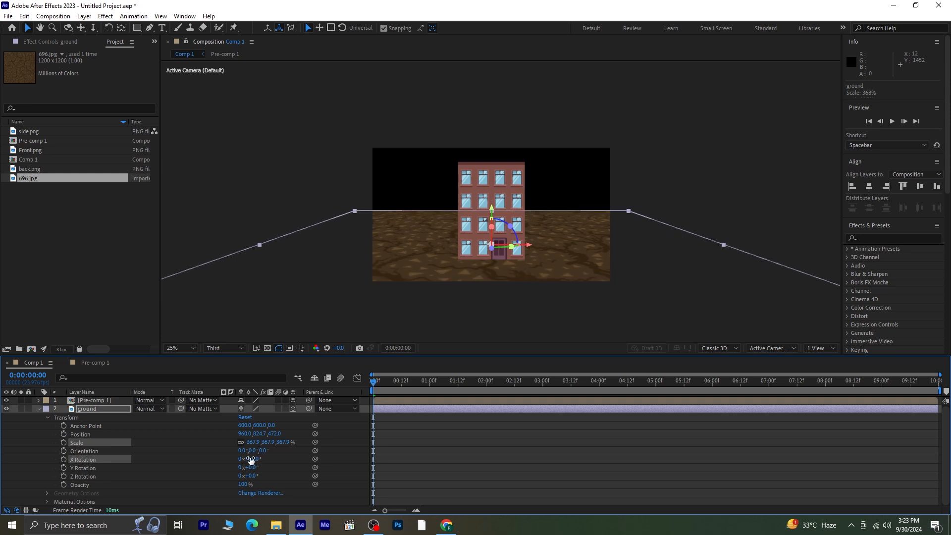
{"action": "left_click_drag", "start_coordinate": [256, 434], "coordinate": [329, 418]}
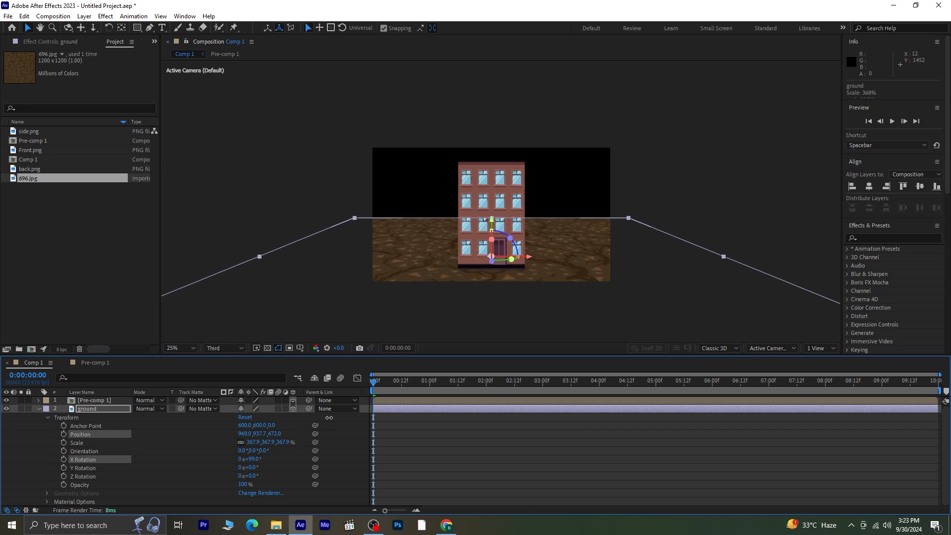
{"action": "left_click", "coordinate": [38, 409]}
Step: Add a two-node camera with the 50mm preset to Comp 1
{"action": "left_click", "coordinate": [116, 448]}
{"action": "mouse_move", "coordinate": [146, 329]}
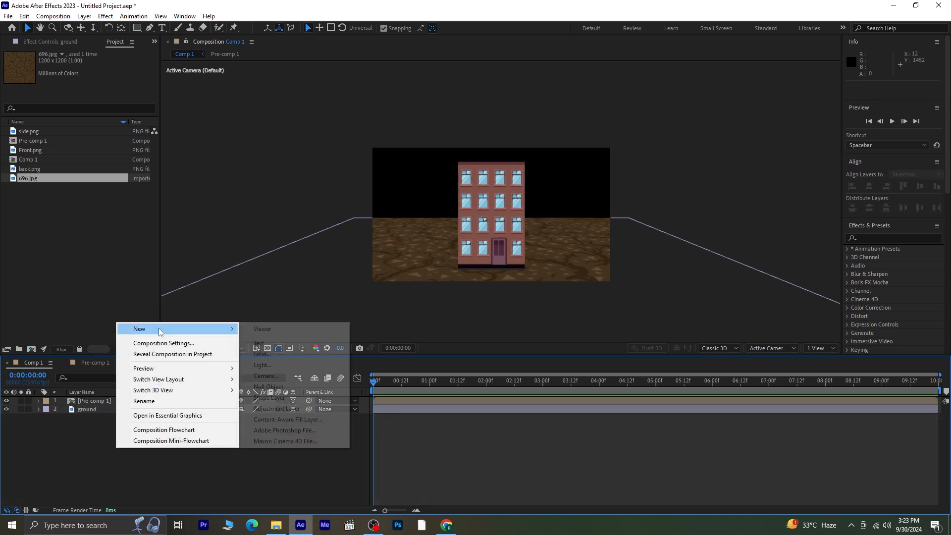
{"action": "left_click", "coordinate": [271, 376]}
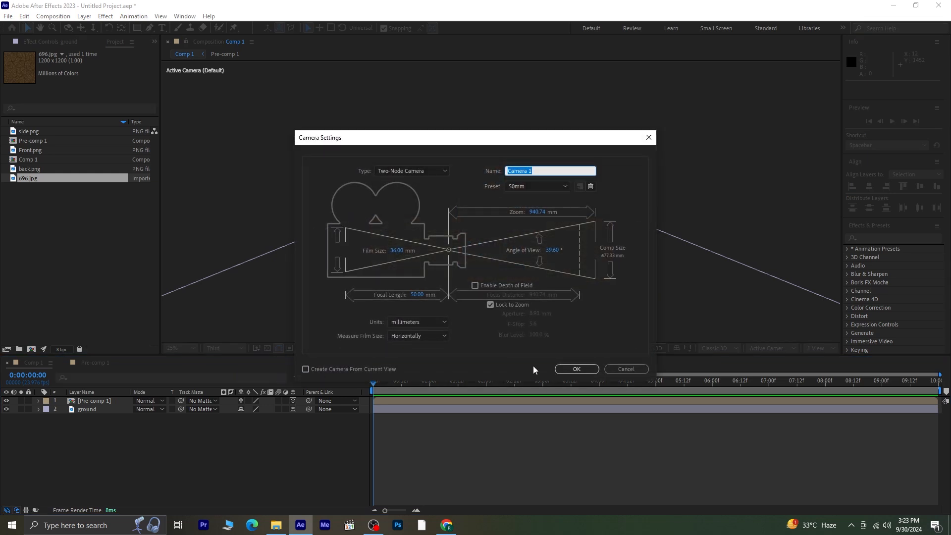
{"action": "left_click", "coordinate": [574, 369]}
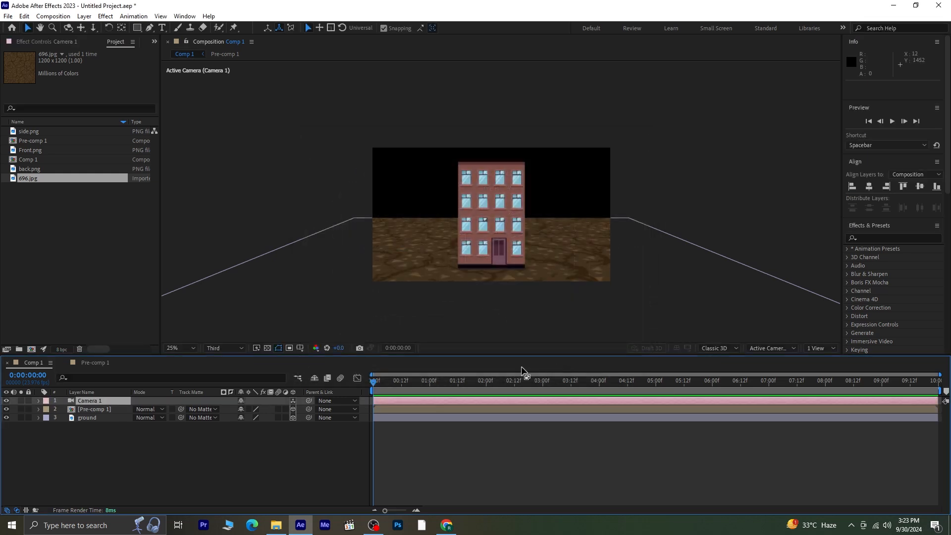
Step: Reposition Camera 1 to about -1218.9, 668.5, -2676, showing the building's front and side walls at the right of the frame
{"action": "key", "text": "c"}
{"action": "left_click_drag", "start_coordinate": [406, 144], "coordinate": [466, 259]}
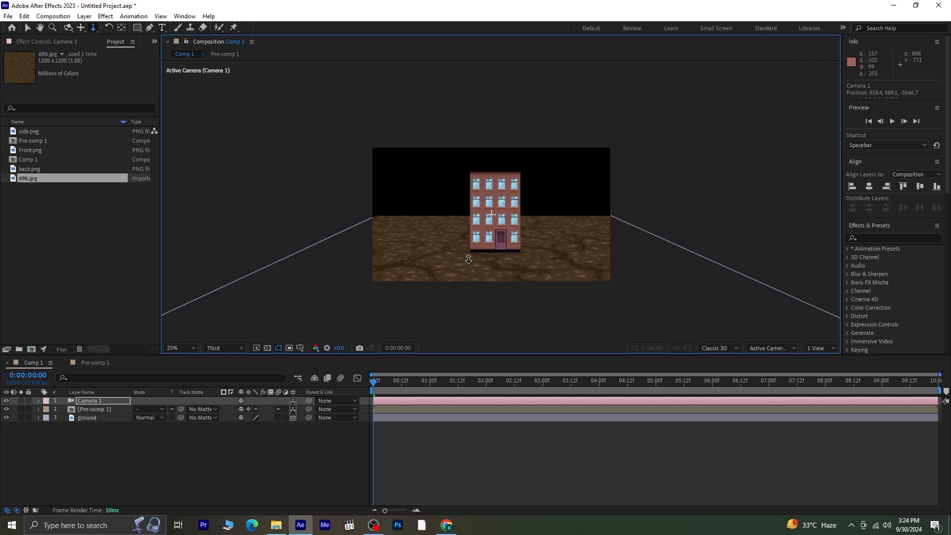
{"action": "key", "text": "c"}
{"action": "left_click_drag", "start_coordinate": [566, 263], "coordinate": [576, 262]}
{"action": "left_click", "coordinate": [82, 28]}
{"action": "left_click_drag", "start_coordinate": [520, 266], "coordinate": [616, 273]}
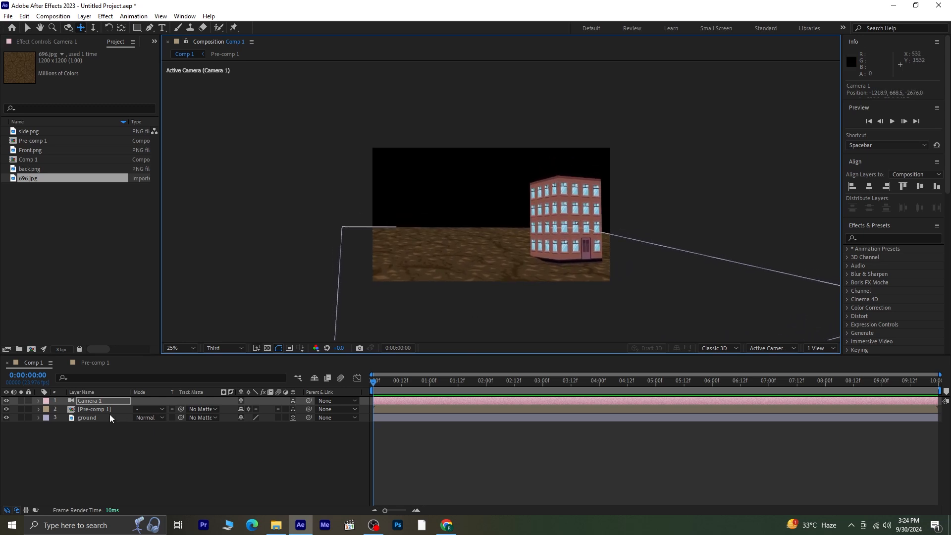
Step: Lower the ground layer to a Y position of about 1025.7 at the building's base
{"action": "left_click", "coordinate": [109, 418]}
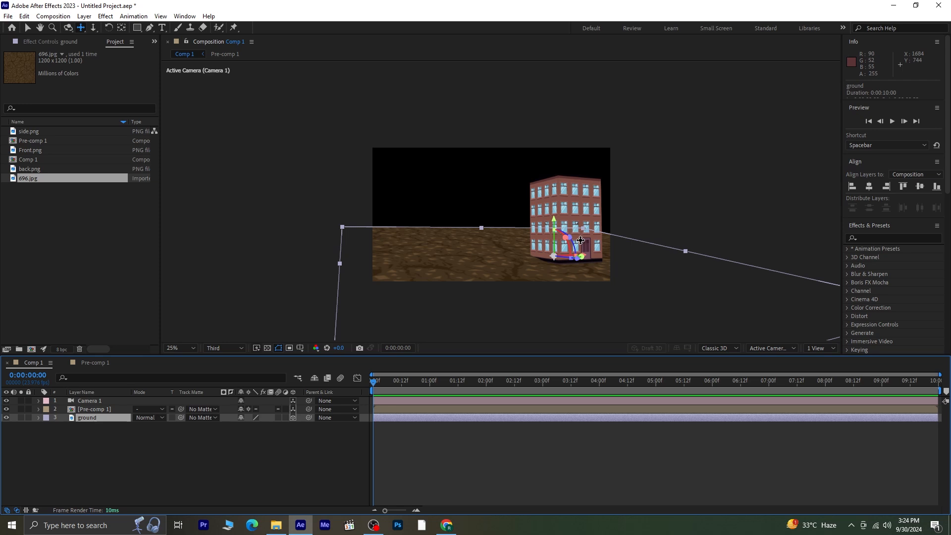
{"action": "key", "text": "period"}
{"action": "key", "text": "h"}
{"action": "left_click_drag", "start_coordinate": [581, 284], "coordinate": [520, 221]}
{"action": "left_click", "coordinate": [38, 418]}
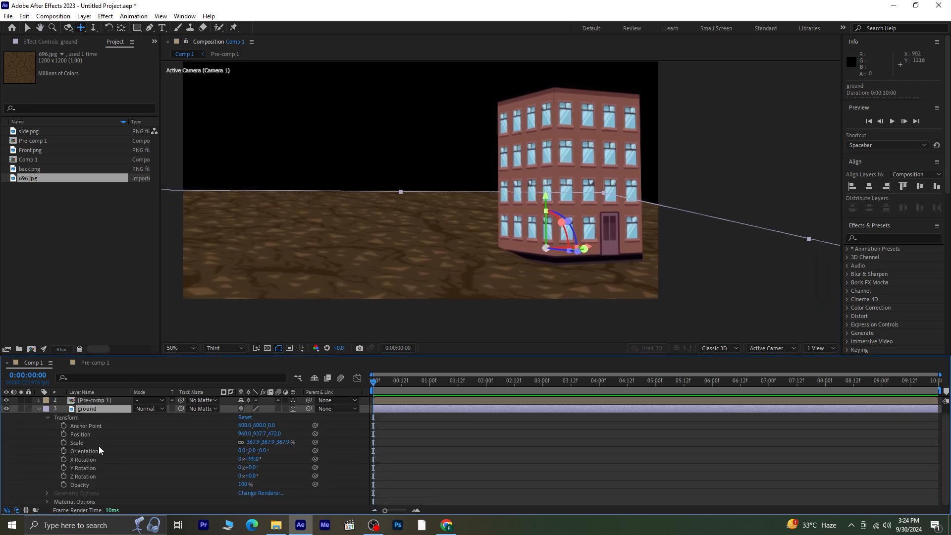
{"action": "left_click_drag", "start_coordinate": [256, 433], "coordinate": [299, 433]}
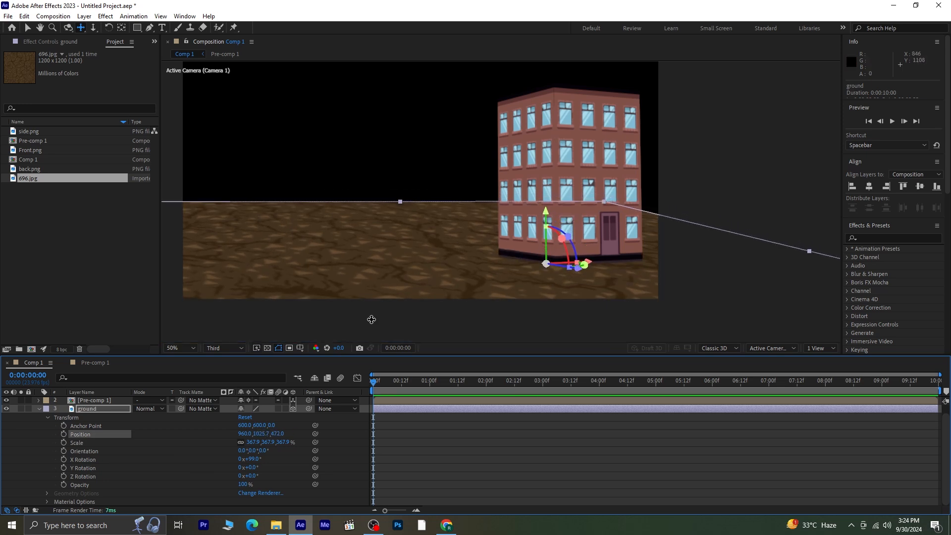
Step: Scale the ground layer to about 509.7% and move it to about 1556.1, 1035.5, 207.1
{"action": "key", "text": "v"}
{"action": "left_click_drag", "start_coordinate": [601, 208], "coordinate": [526, 276]}
{"action": "scroll", "coordinate": [526, 274], "scroll_direction": "down", "scroll_amount": 2}
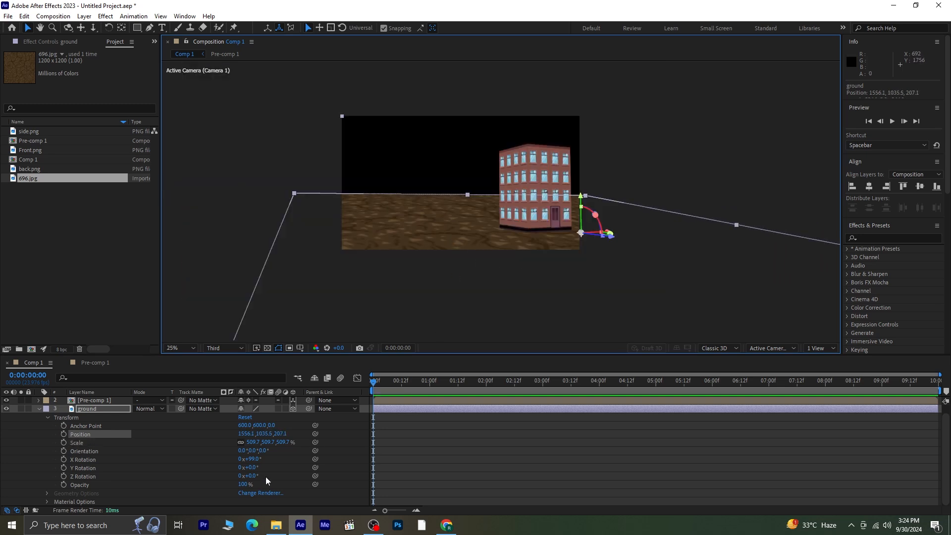
{"action": "left_click", "coordinate": [38, 409]}
Step: Duplicate the Pre-comp 1 building layer three times
{"action": "left_click", "coordinate": [88, 409]}
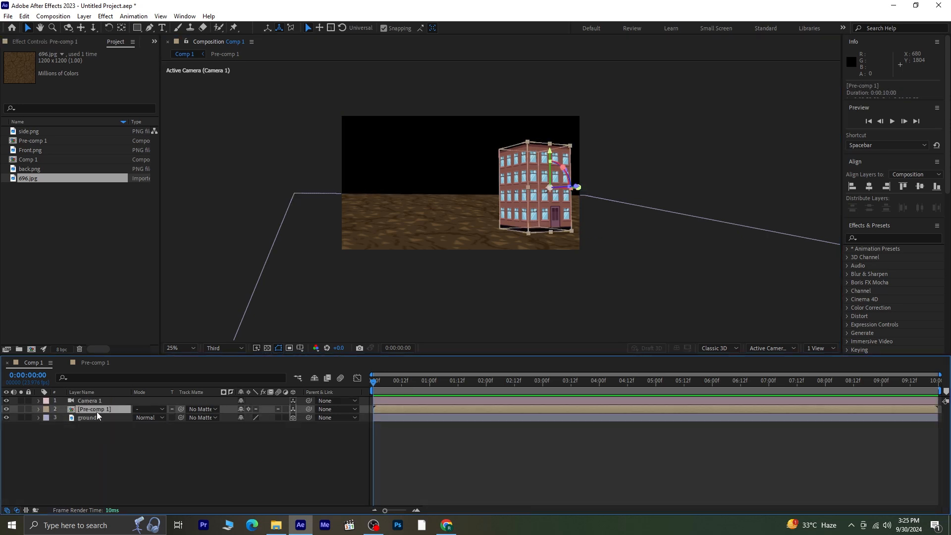
{"action": "key", "text": "ctrl+d"}
{"action": "key", "text": "ctrl+d"}
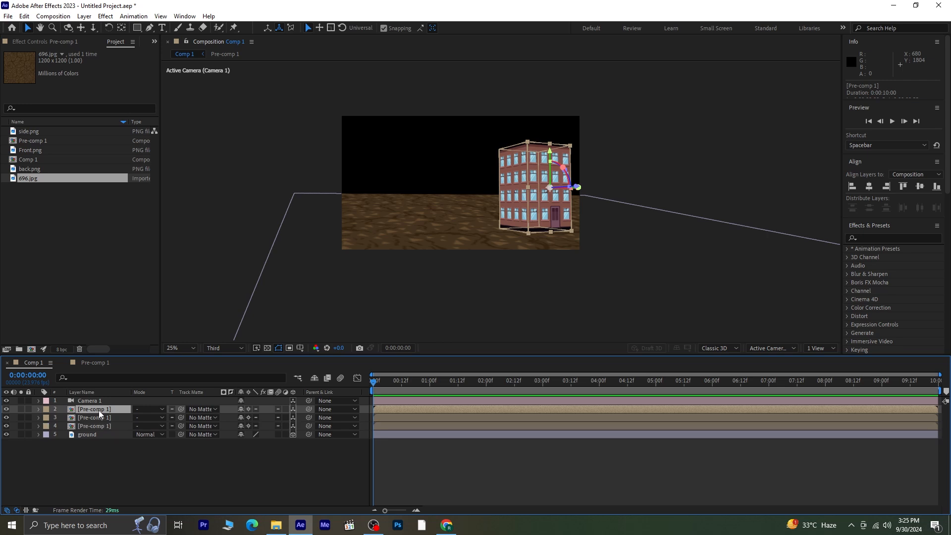
{"action": "key", "text": "ctrl+d"}
Step: Move two of the building copies sideways in a row, to X positions of about 269 and -368.5
{"action": "left_click", "coordinate": [94, 426]}
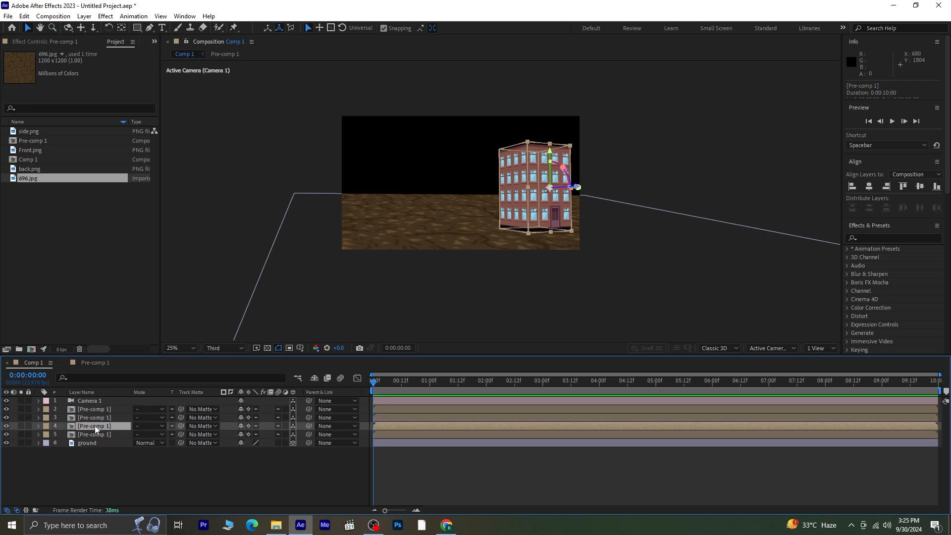
{"action": "left_click_drag", "start_coordinate": [558, 188], "coordinate": [500, 198]}
{"action": "left_click", "coordinate": [563, 198]}
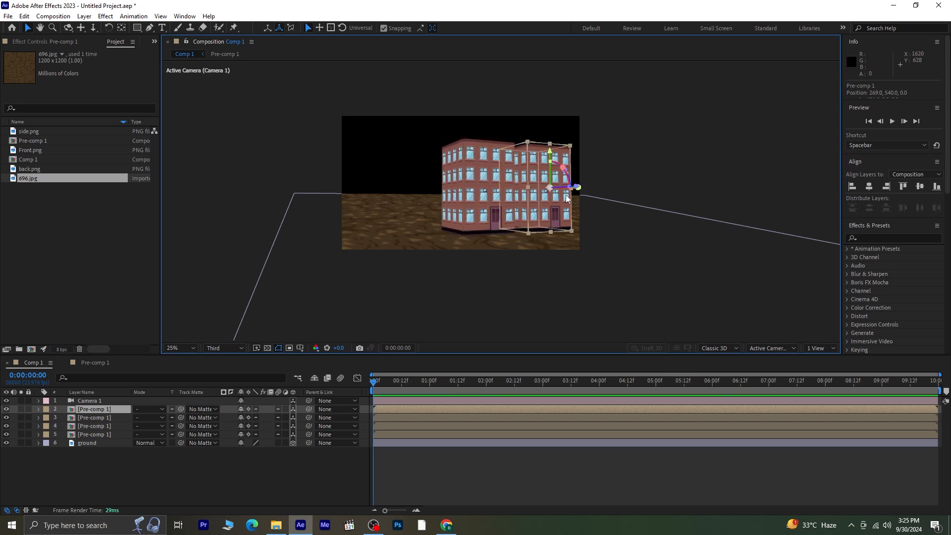
{"action": "left_click", "coordinate": [573, 189]}
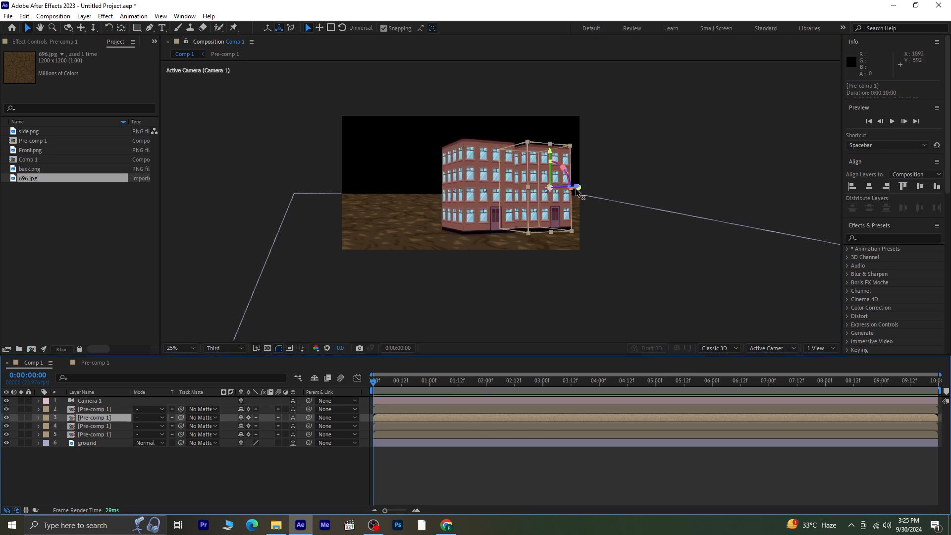
{"action": "left_click_drag", "start_coordinate": [577, 191], "coordinate": [452, 207]}
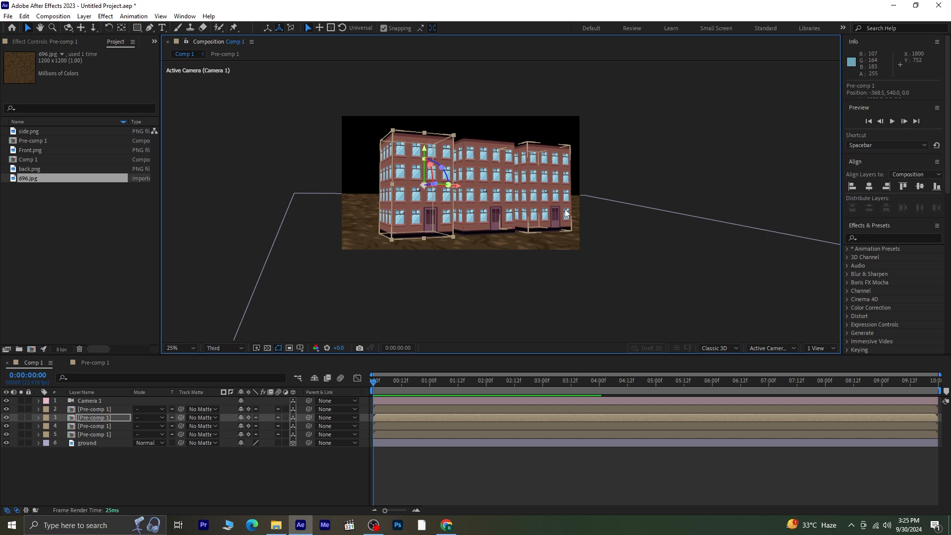
Step: Move the remaining stacked building copy to the near end of the row, at an X position of about -776
{"action": "left_click", "coordinate": [564, 212]}
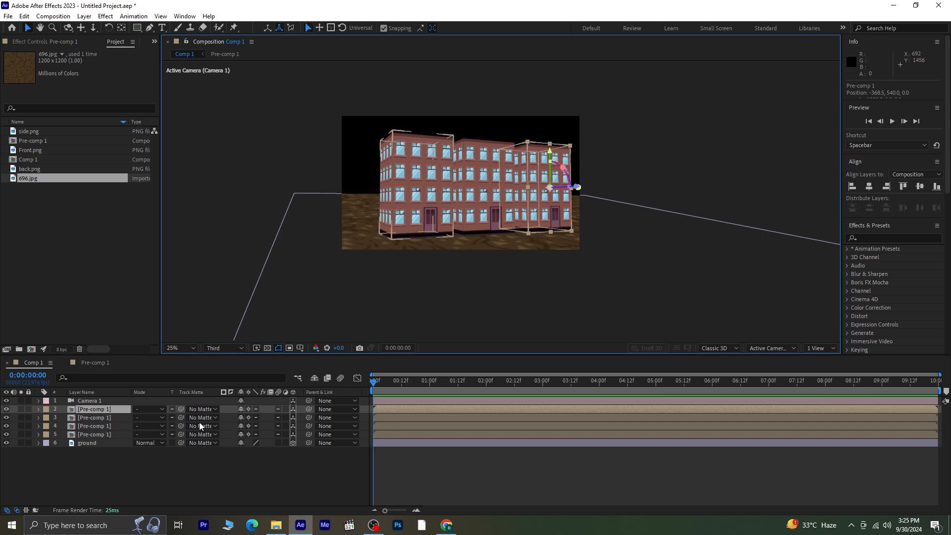
{"action": "key", "text": "p"}
{"action": "left_click_drag", "start_coordinate": [244, 419], "coordinate": [102, 419]}
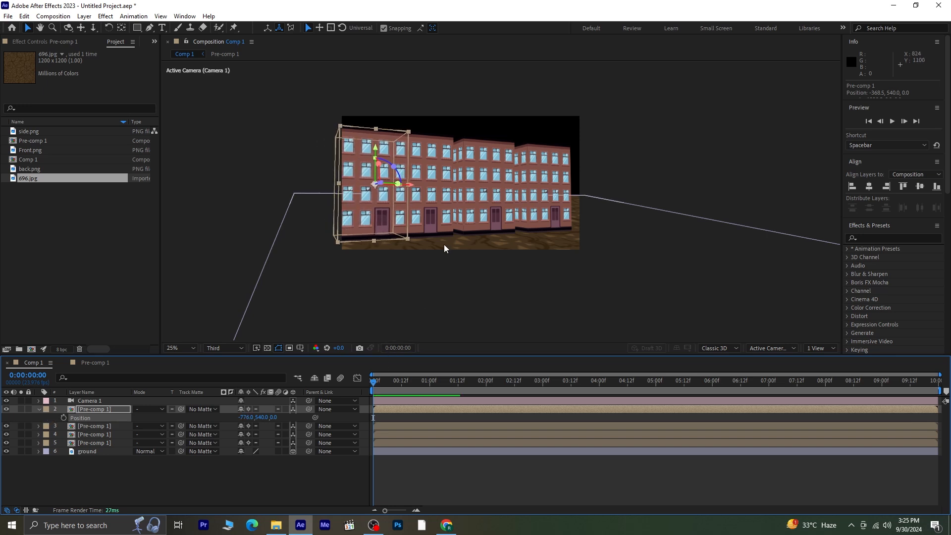
Step: Spread the other buildings along the row, with the second at X about -194.4, the third at about 407.8, and the farthest slightly outward
{"action": "left_click", "coordinate": [435, 217]}
{"action": "left_click_drag", "start_coordinate": [460, 184], "coordinate": [536, 184]}
{"action": "left_click", "coordinate": [503, 186]}
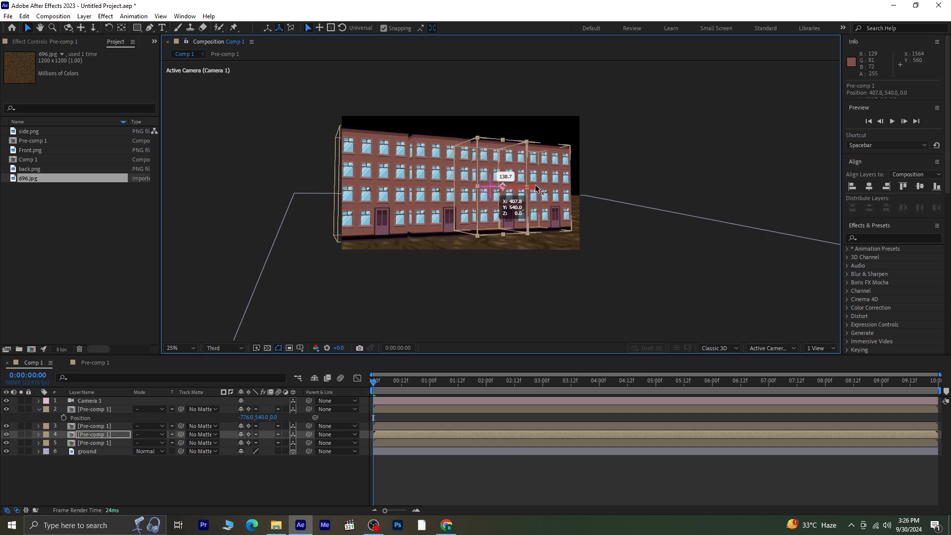
{"action": "left_click", "coordinate": [566, 185]}
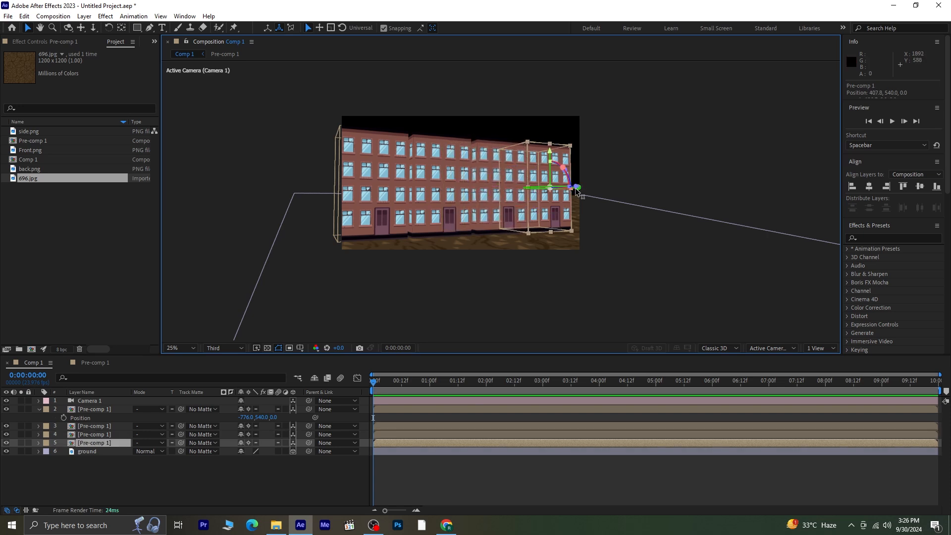
{"action": "left_click_drag", "start_coordinate": [571, 191], "coordinate": [579, 191]}
{"action": "left_click", "coordinate": [253, 481]}
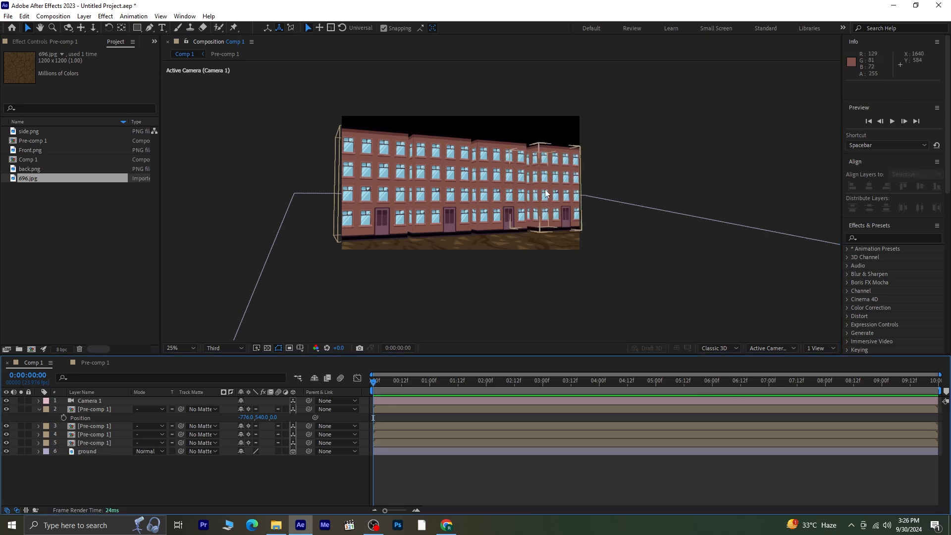
Step: Raise the farthest building slightly and the second building in the row to a Y position of about 513.9
{"action": "left_click", "coordinate": [567, 182]}
{"action": "left_click_drag", "start_coordinate": [564, 152], "coordinate": [559, 148]}
{"action": "left_click", "coordinate": [446, 184]}
{"action": "left_click_drag", "start_coordinate": [444, 150], "coordinate": [443, 146]}
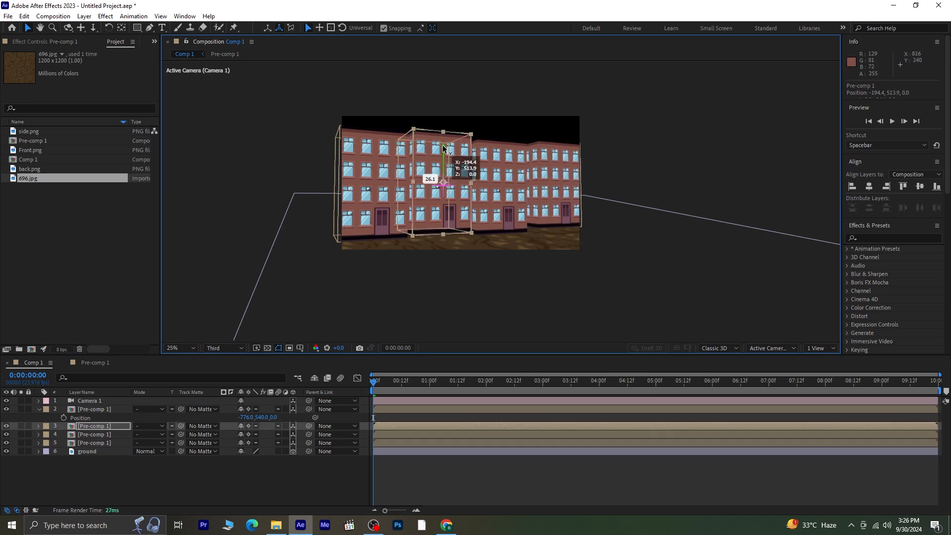
{"action": "left_click", "coordinate": [502, 327]}
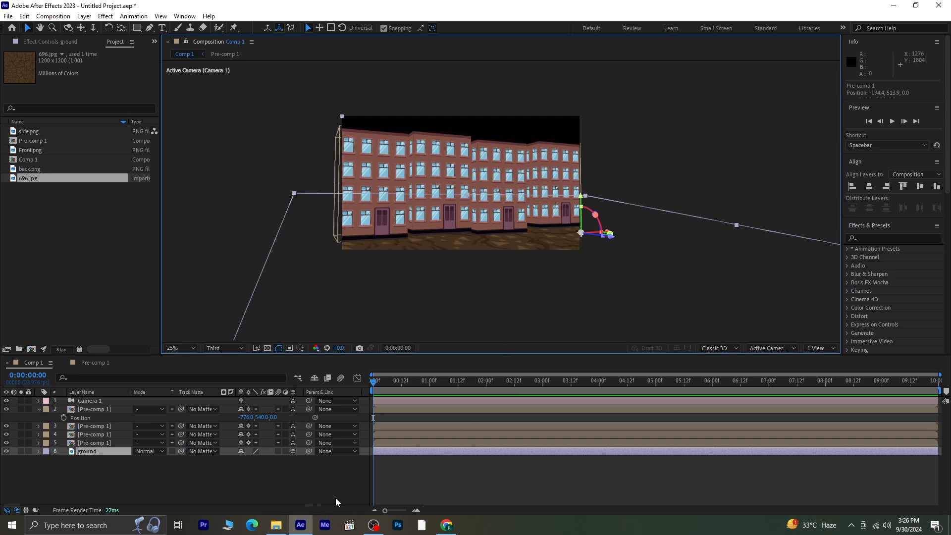
{"action": "left_click", "coordinate": [121, 488]}
{"action": "left_click", "coordinate": [39, 409]}
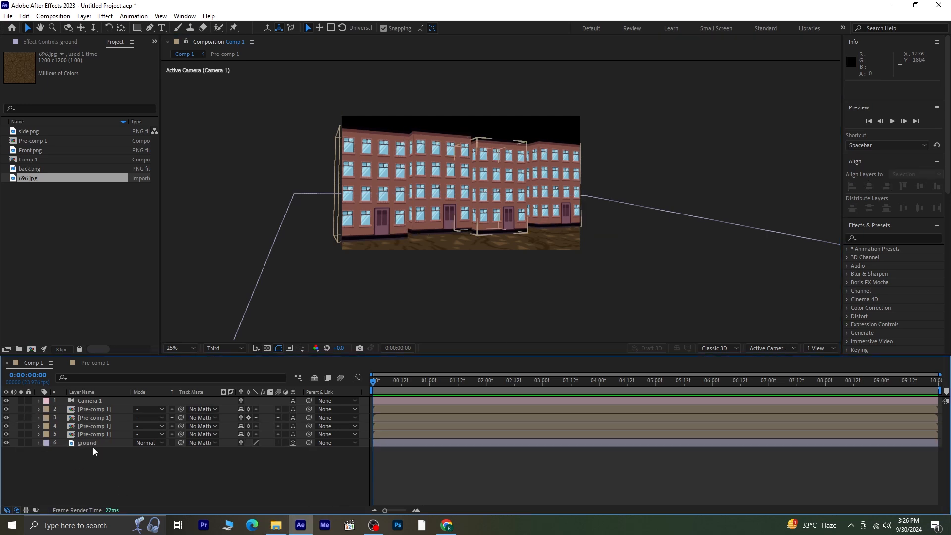
Step: Import the sky photo from the Building folder and place it as the bottom layer, below the ground
{"action": "right_click", "coordinate": [61, 207]}
{"action": "mouse_move", "coordinate": [149, 248]}
{"action": "left_click", "coordinate": [207, 255]}
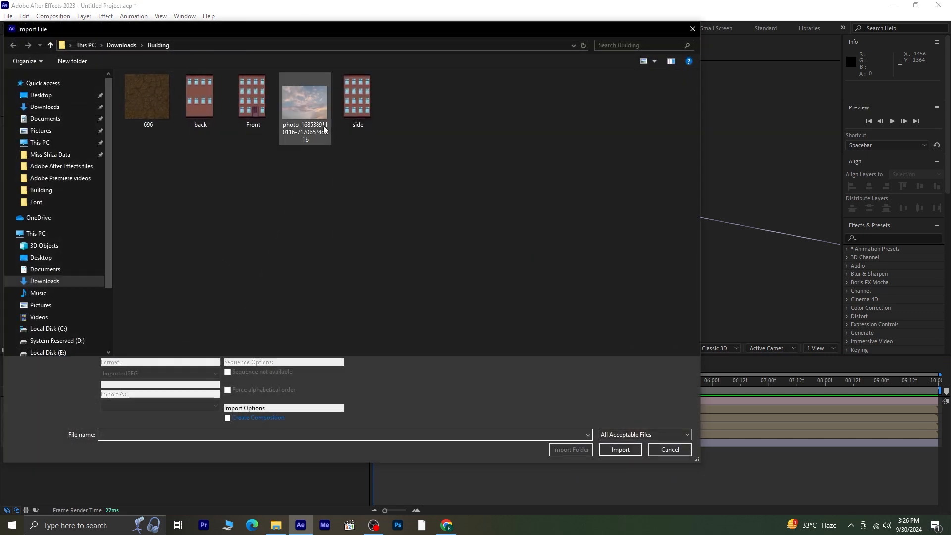
{"action": "left_click", "coordinate": [305, 102]}
{"action": "left_click", "coordinate": [628, 454]}
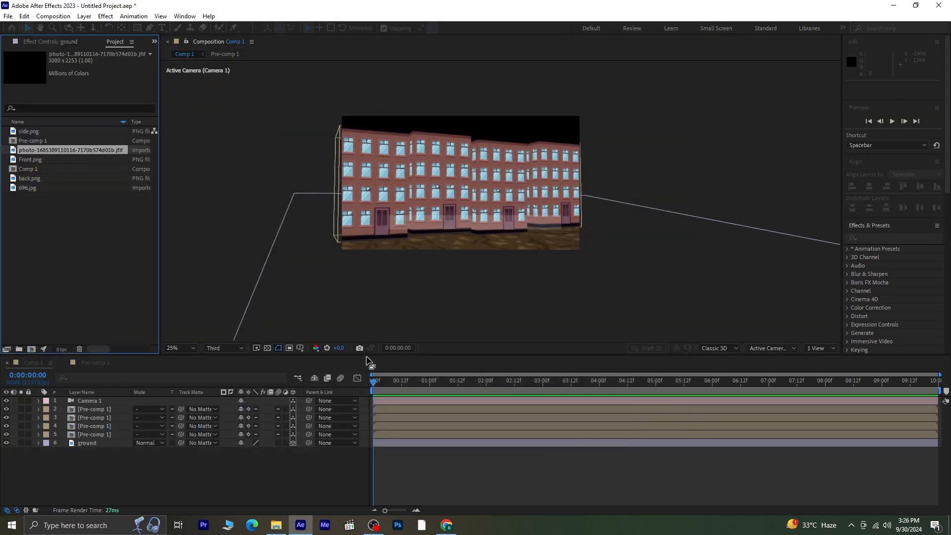
{"action": "left_click_drag", "start_coordinate": [69, 149], "coordinate": [77, 475]}
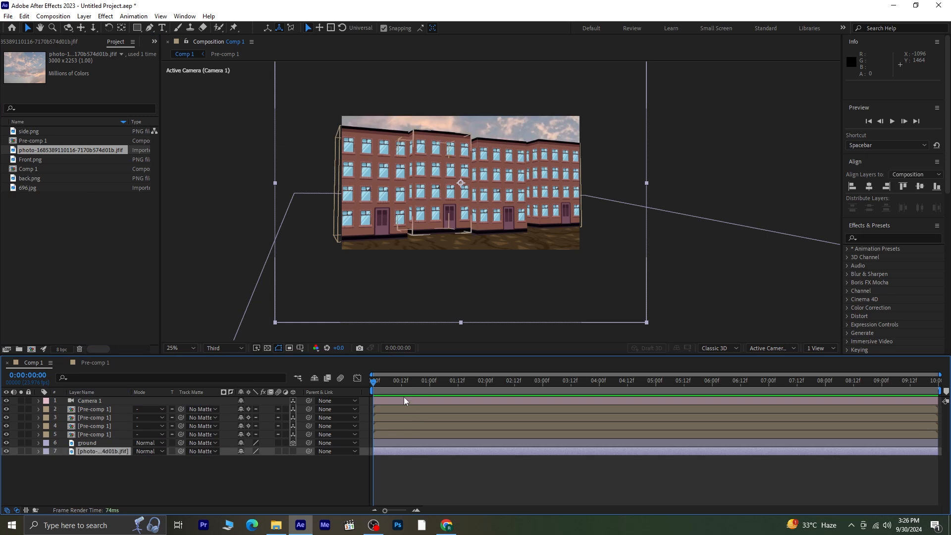
{"action": "key", "text": "space"}
{"action": "key", "text": "space"}
{"action": "left_click", "coordinate": [421, 381]}
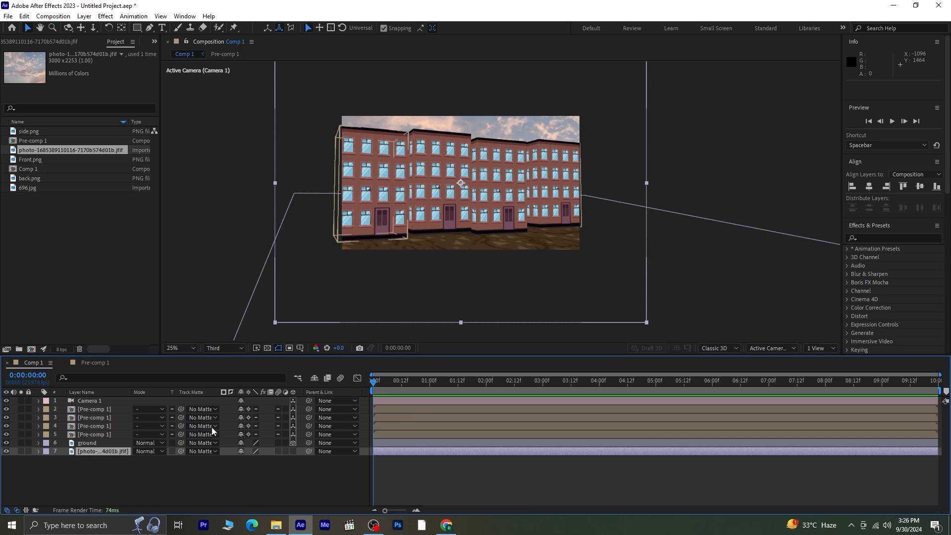
{"action": "left_click", "coordinate": [106, 481]}
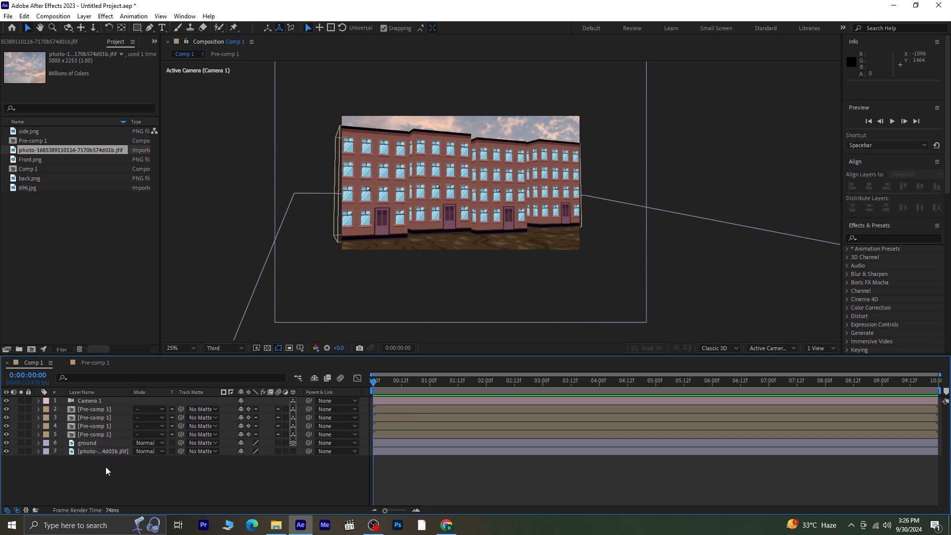
Step: Create an orbit null for Camera 1
{"action": "left_click", "coordinate": [92, 401]}
{"action": "right_click", "coordinate": [93, 401]}
{"action": "mouse_move", "coordinate": [186, 326]}
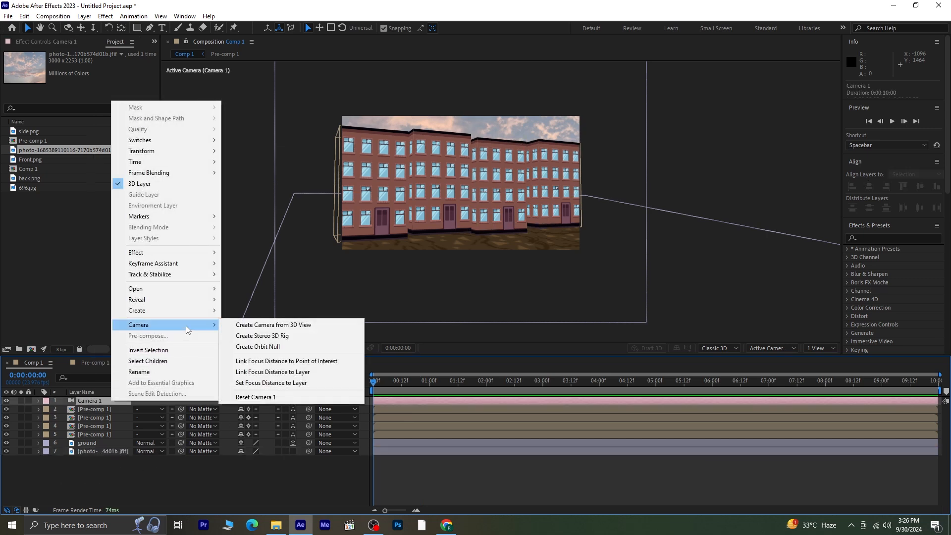
{"action": "left_click", "coordinate": [257, 347]}
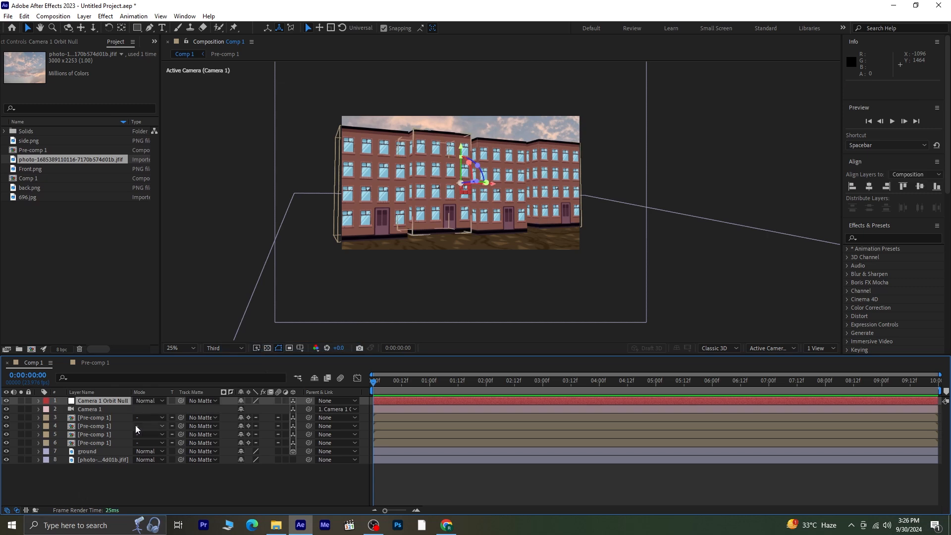
Step: Keyframe the orbit null's position and scale at the first frame and at 0:00:09:23
{"action": "key", "text": "p"}
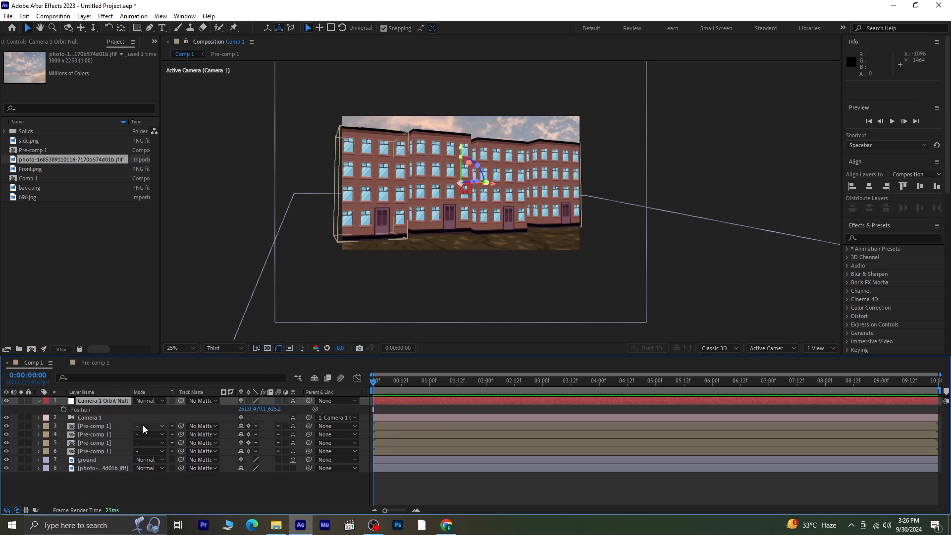
{"action": "key", "text": "shift+s"}
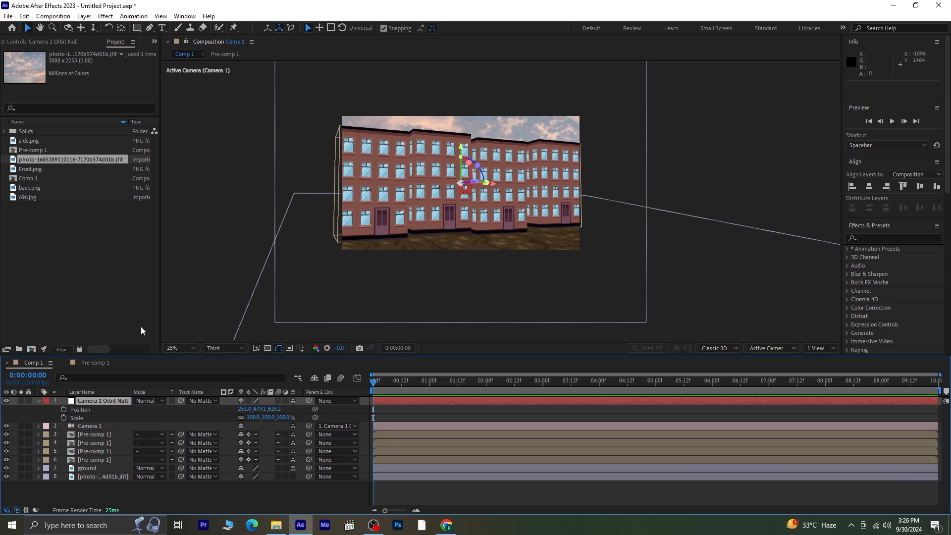
{"action": "key", "text": "shift+r"}
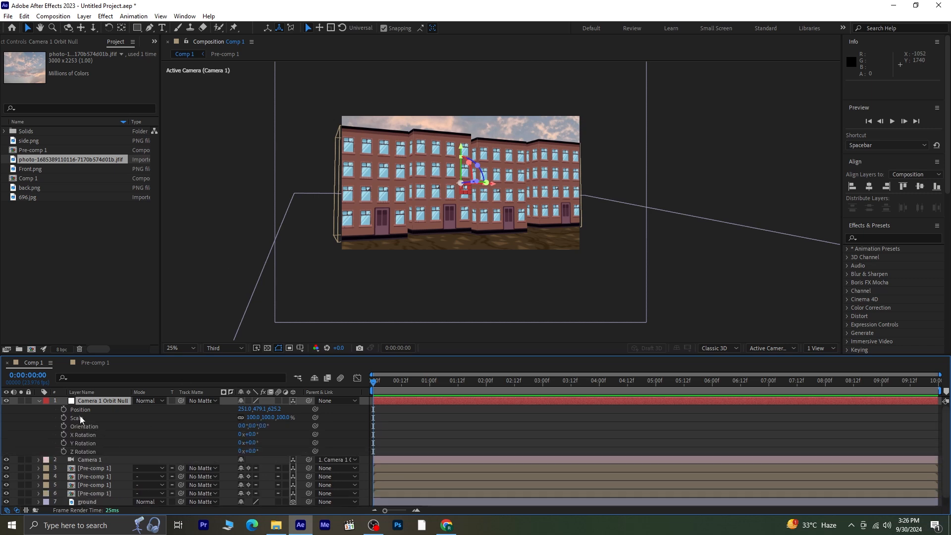
{"action": "left_click", "coordinate": [63, 409]}
{"action": "left_click", "coordinate": [63, 418]}
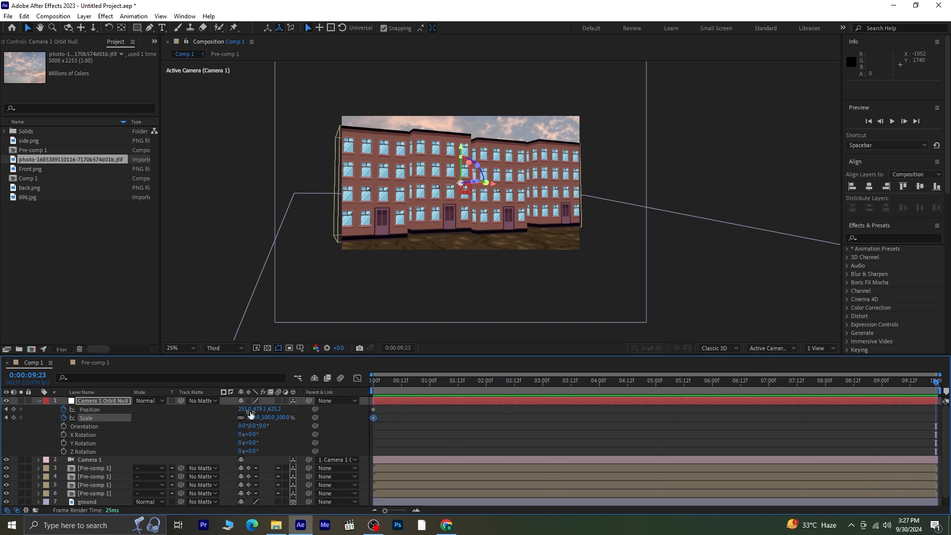
{"action": "left_click", "coordinate": [13, 409]}
{"action": "left_click", "coordinate": [13, 417]}
Step: At the first keyframes, set the orbit null's scale to 75% and Y position to about 674, and preview the camera move
{"action": "left_click", "coordinate": [7, 410]}
{"action": "left_click_drag", "start_coordinate": [269, 420], "coordinate": [261, 425]}
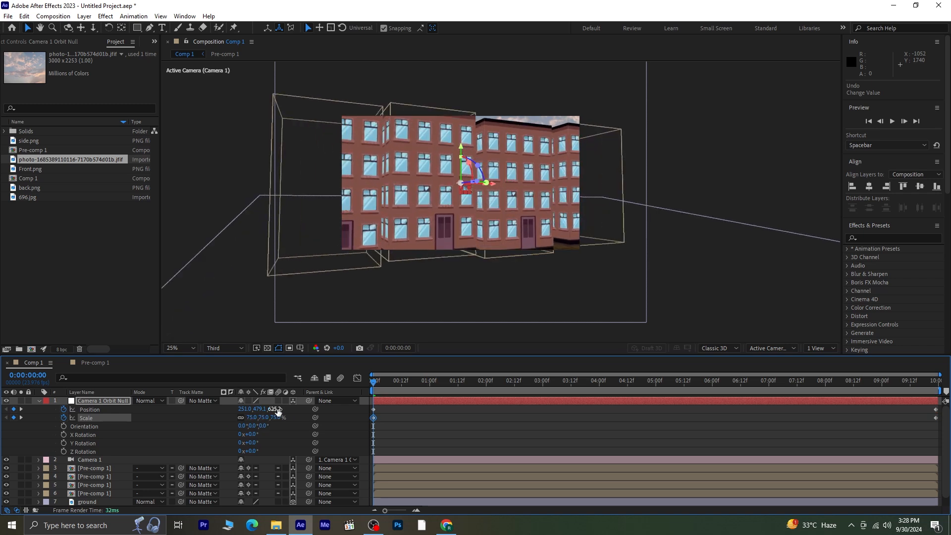
{"action": "left_click_drag", "start_coordinate": [262, 410], "coordinate": [375, 397]}
{"action": "key", "text": "space"}
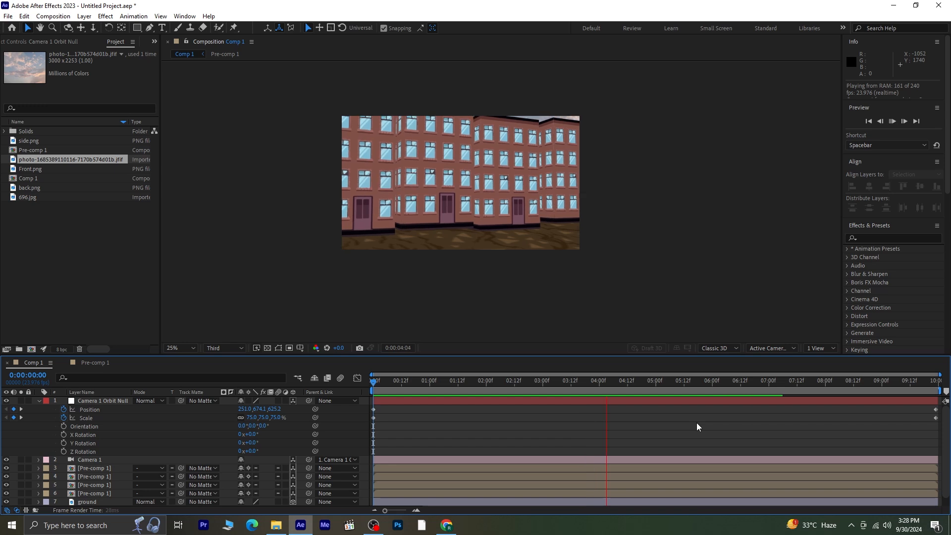
{"action": "key", "text": "space"}
{"action": "left_click_drag", "start_coordinate": [678, 381], "coordinate": [942, 418]}
{"action": "key", "text": "ctrl+z"}
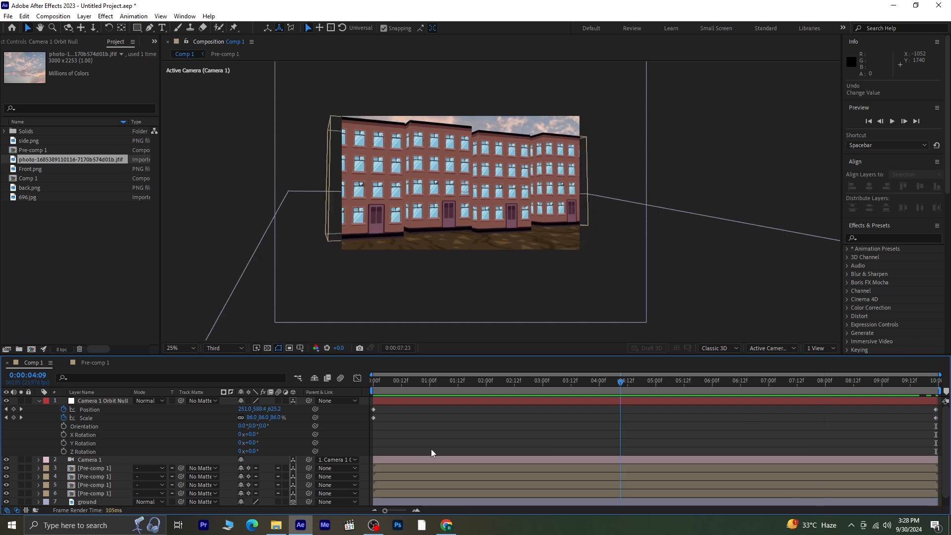
Step: Animate the orbit null's Y rotation from 11° at the first frame to 0° at 0:00:09:23
{"action": "key", "text": "Home"}
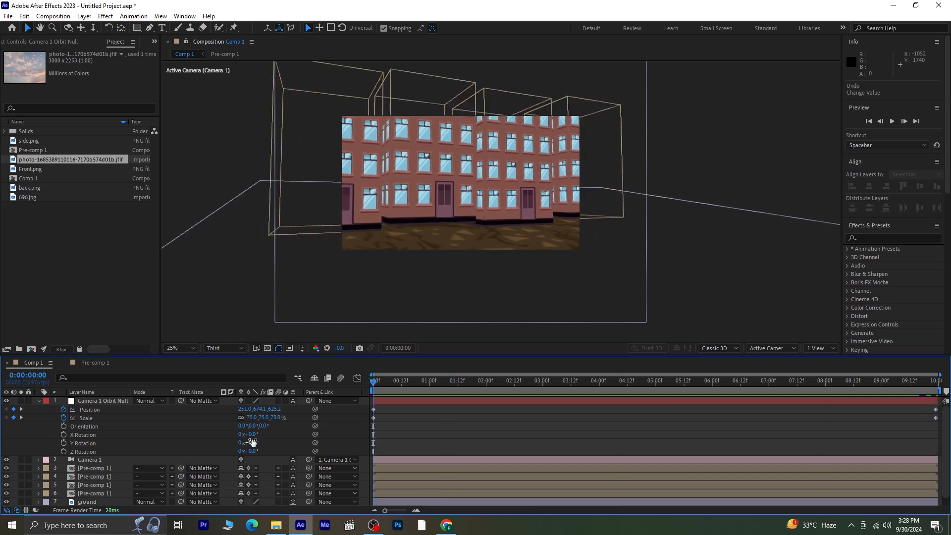
{"action": "left_click_drag", "start_coordinate": [254, 440], "coordinate": [258, 439]}
{"action": "left_click", "coordinate": [72, 440]}
{"action": "left_click", "coordinate": [63, 441]}
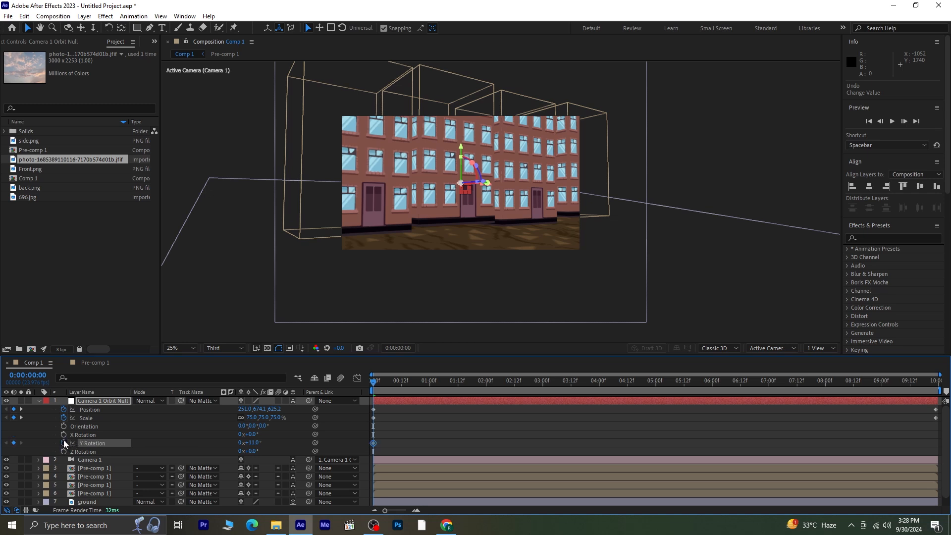
{"action": "left_click", "coordinate": [21, 417]}
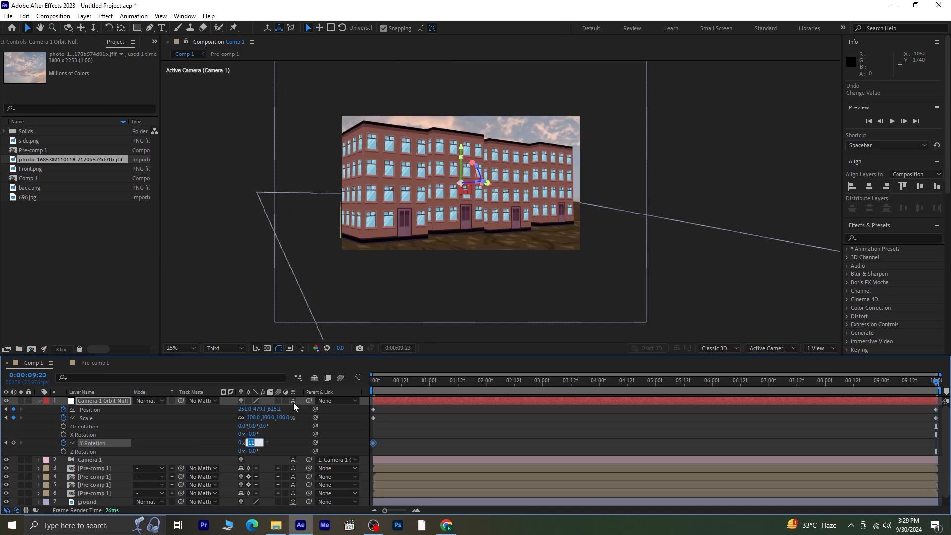
{"action": "type", "text": "0"}
{"action": "key", "text": "Return"}
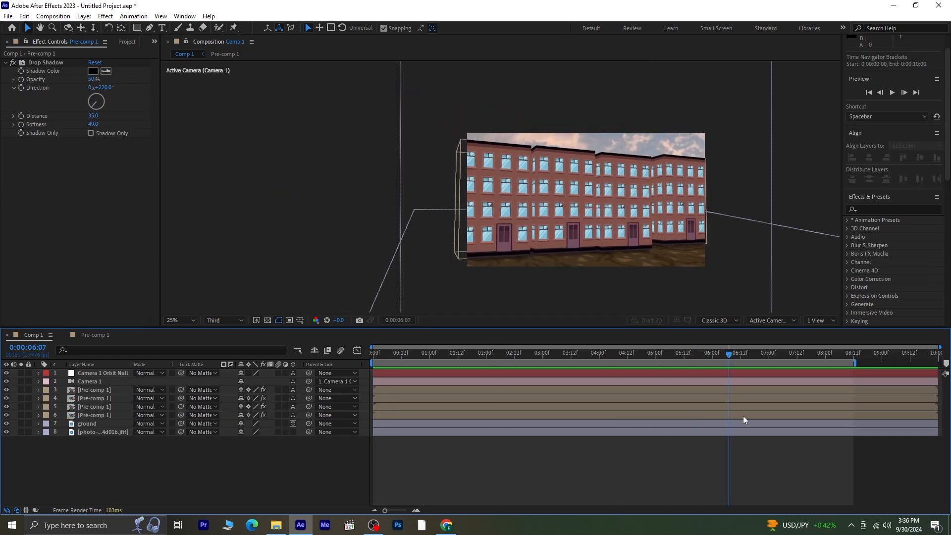
Step: Add an adjustment layer on top of the scene and apply the CC Rainfall effect to it
{"action": "right_click", "coordinate": [123, 471]}
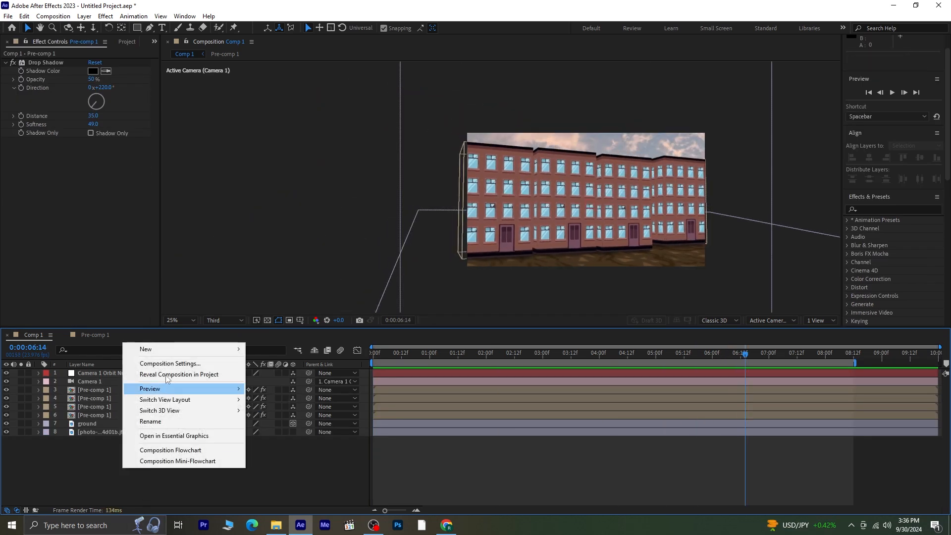
{"action": "mouse_move", "coordinate": [163, 350]}
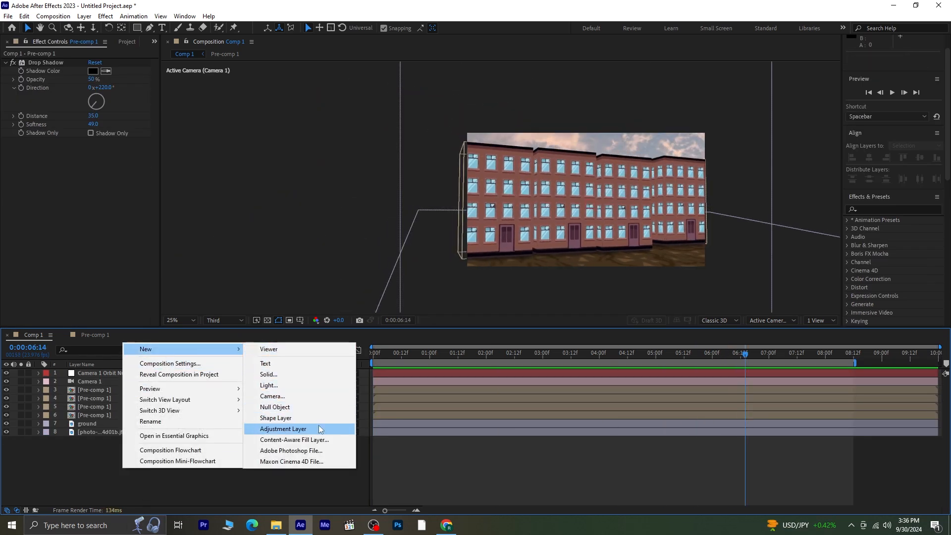
{"action": "left_click", "coordinate": [321, 429]}
{"action": "left_click", "coordinate": [903, 210]}
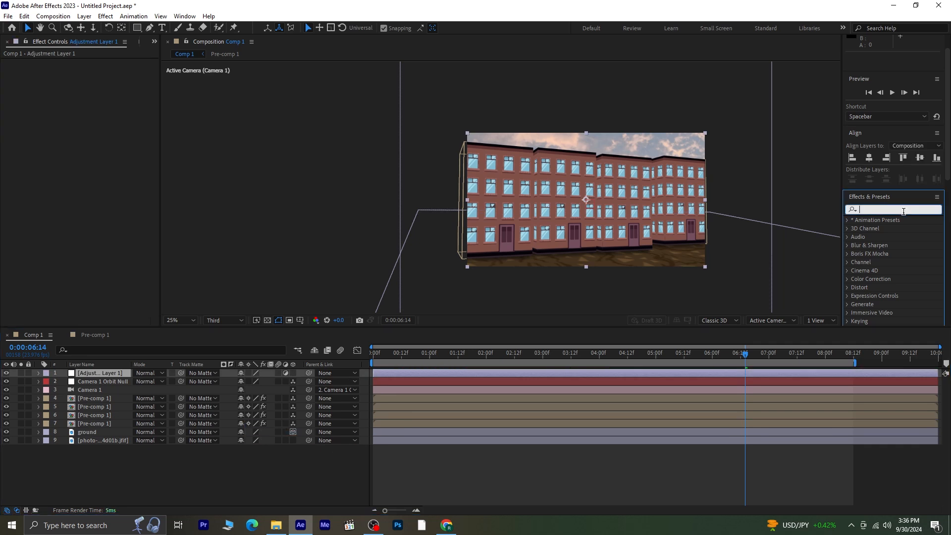
{"action": "type", "text": "cc rain"}
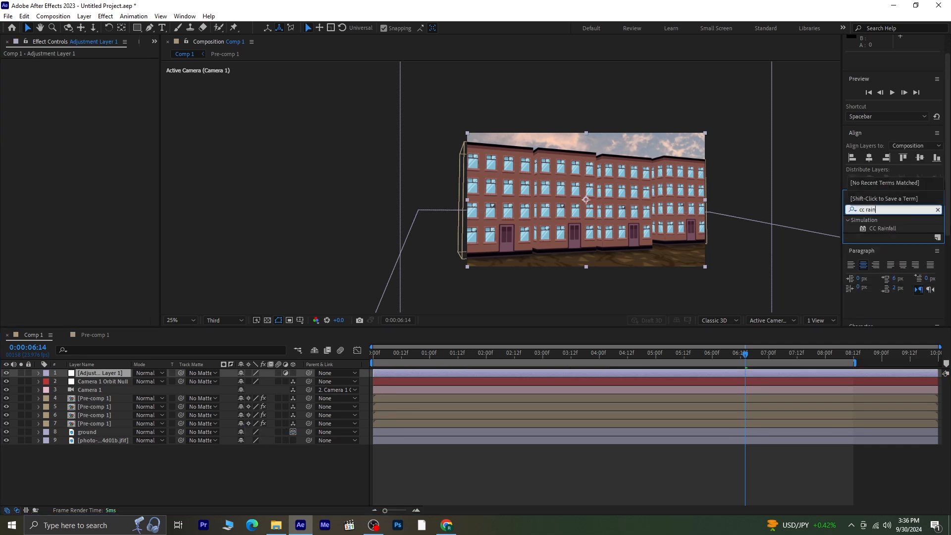
{"action": "double_click", "coordinate": [900, 230]}
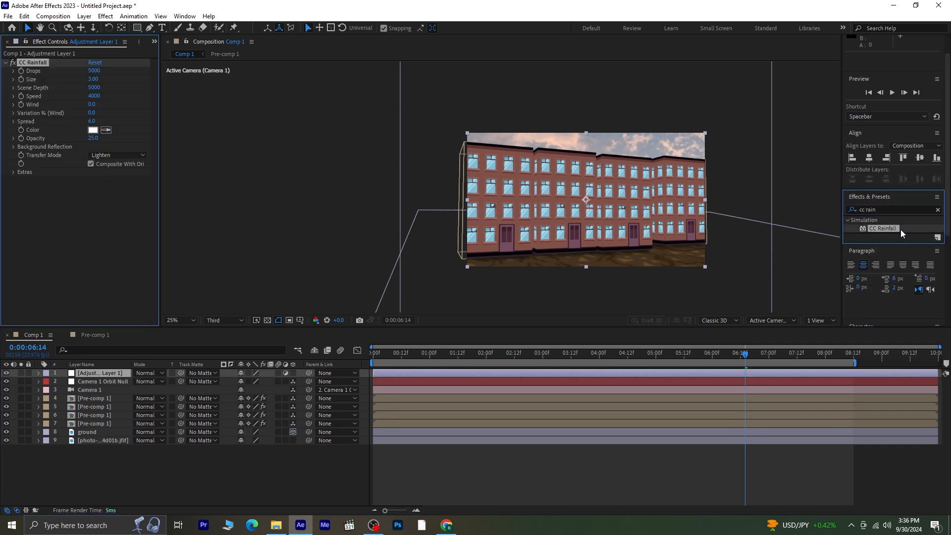
Step: At the first frame, set the CC Rainfall effect's Wind to about -510
{"action": "key", "text": "Home"}
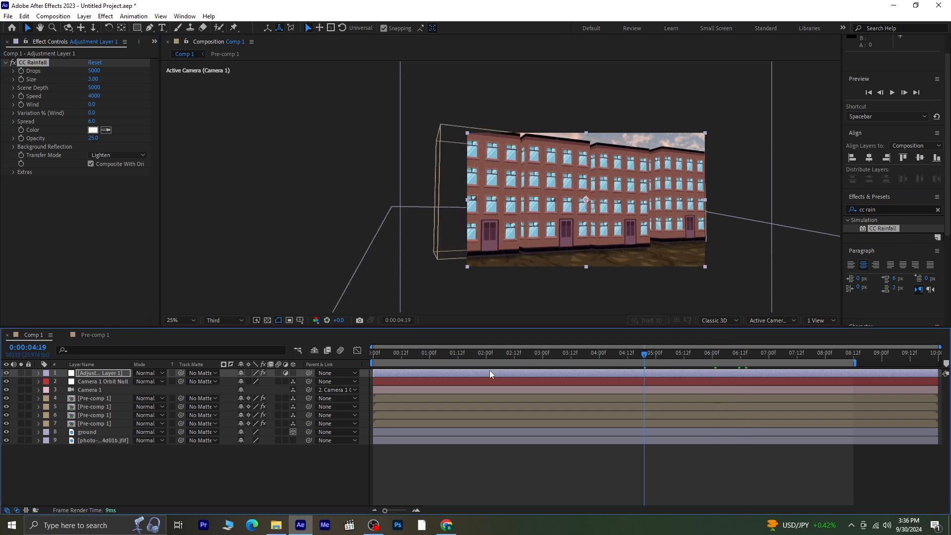
{"action": "left_click_drag", "start_coordinate": [92, 106], "coordinate": [83, 106]}
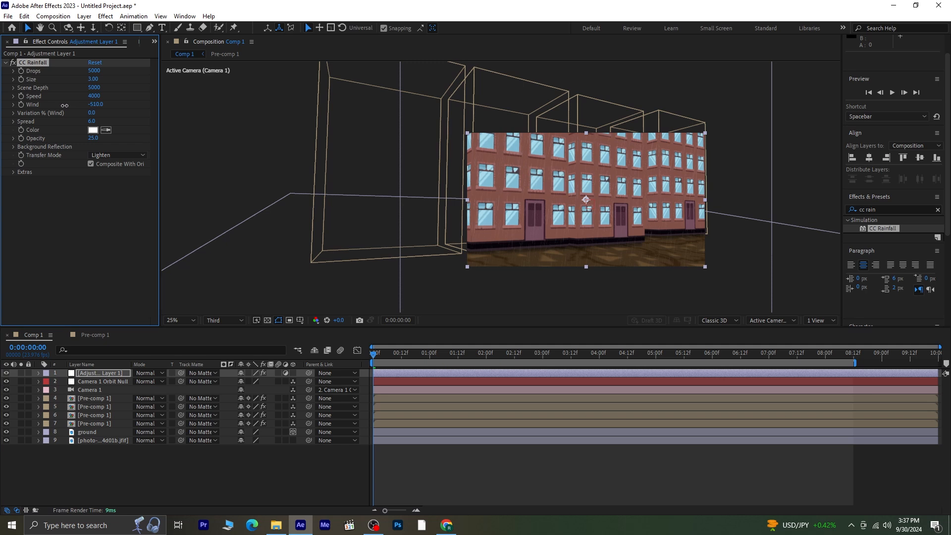